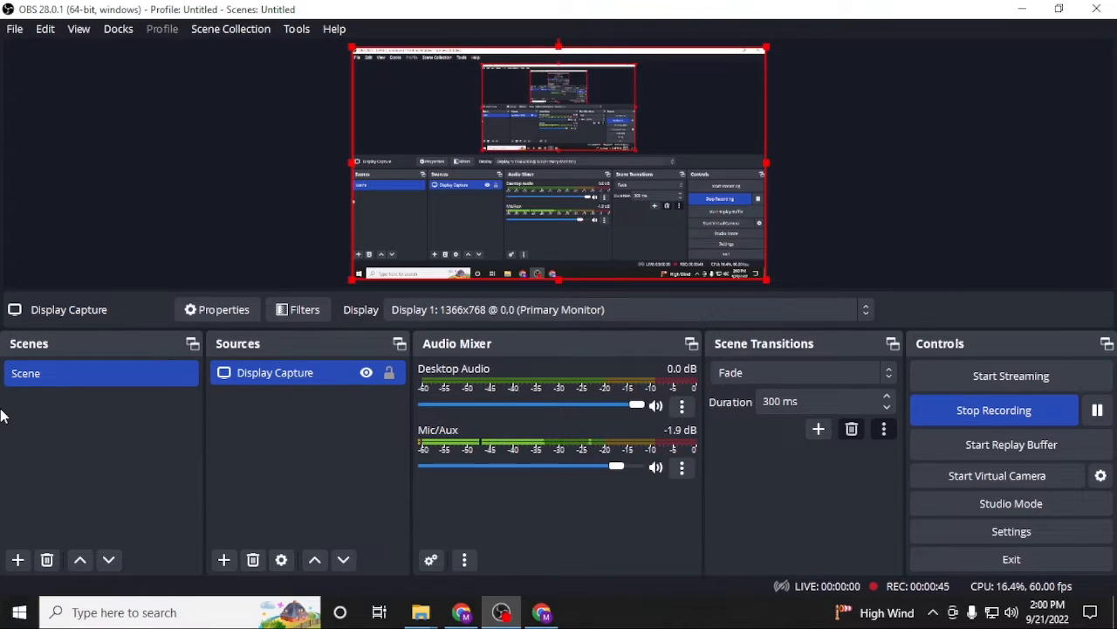
key(F2)
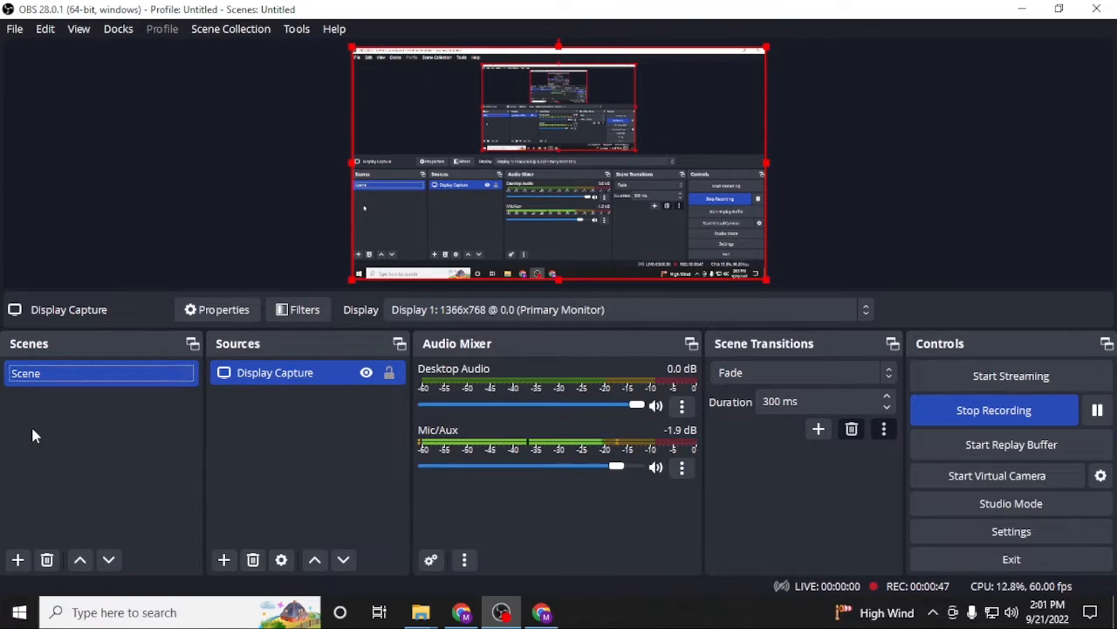
right_click(32, 432)
right_click(85, 418)
right_click(86, 418)
click(127, 495)
right_click(55, 447)
click(104, 431)
right_click(64, 418)
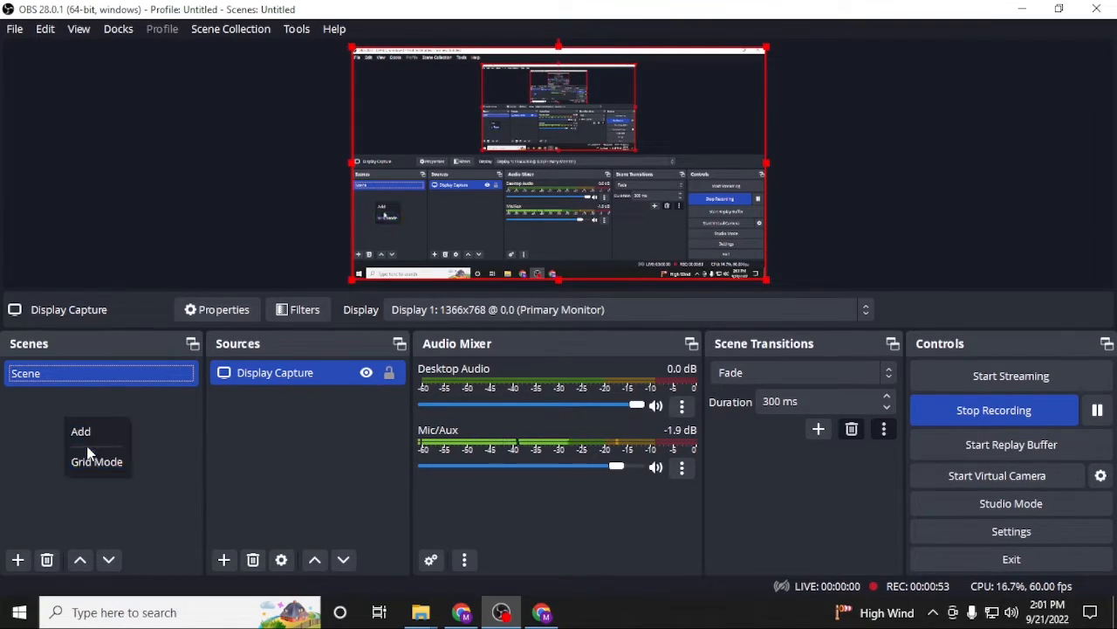
click(86, 437)
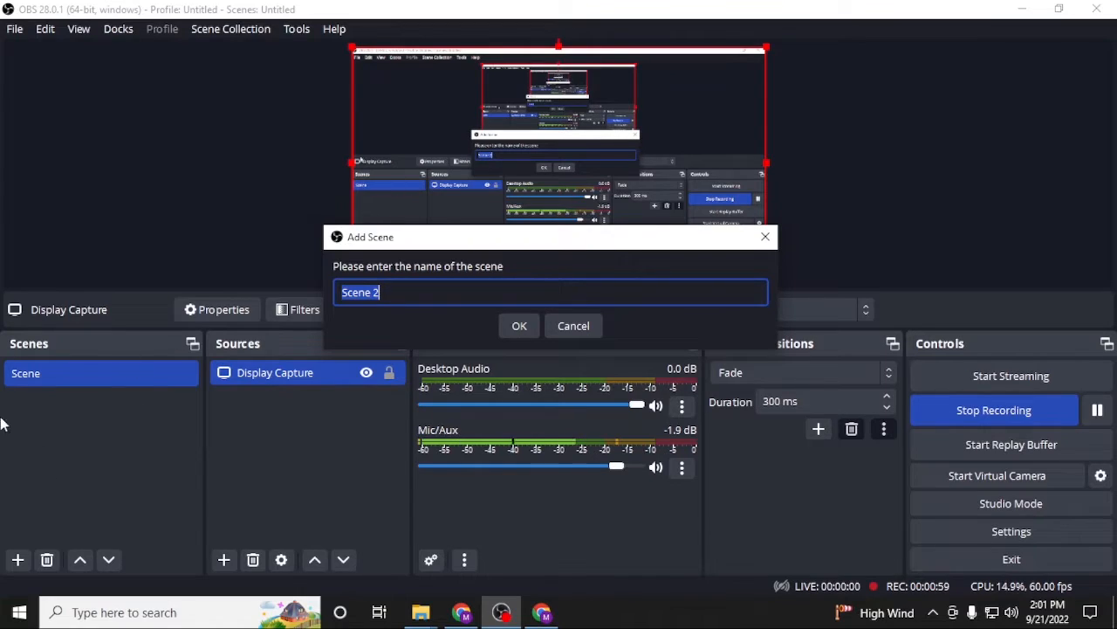
click(572, 324)
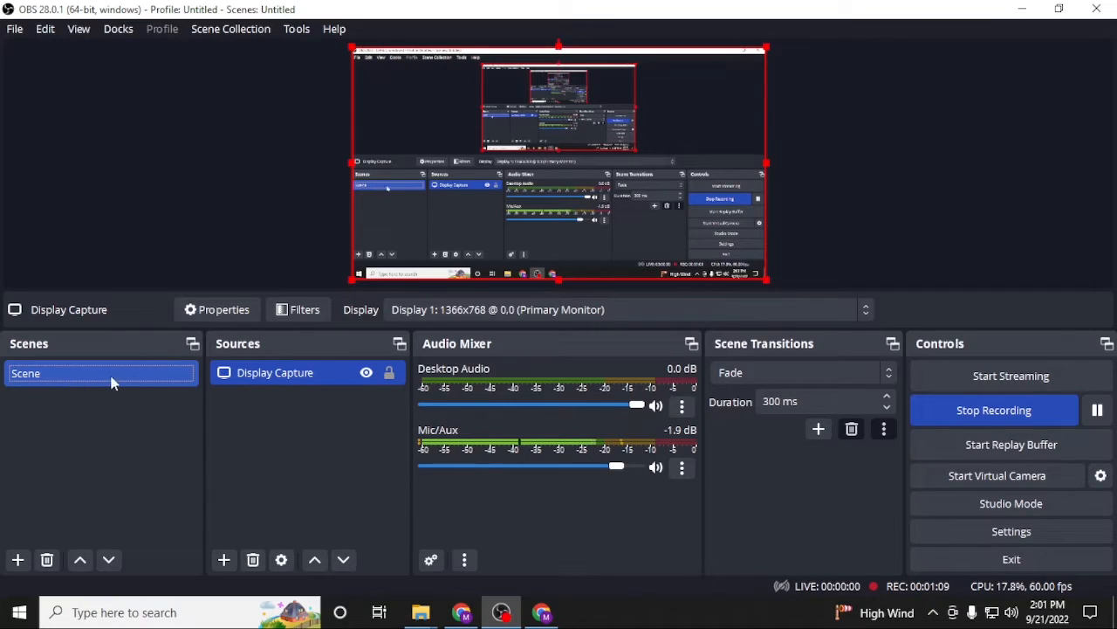
- Add a Window Capture source to the scene and close its properties without choosing a window
click(294, 381)
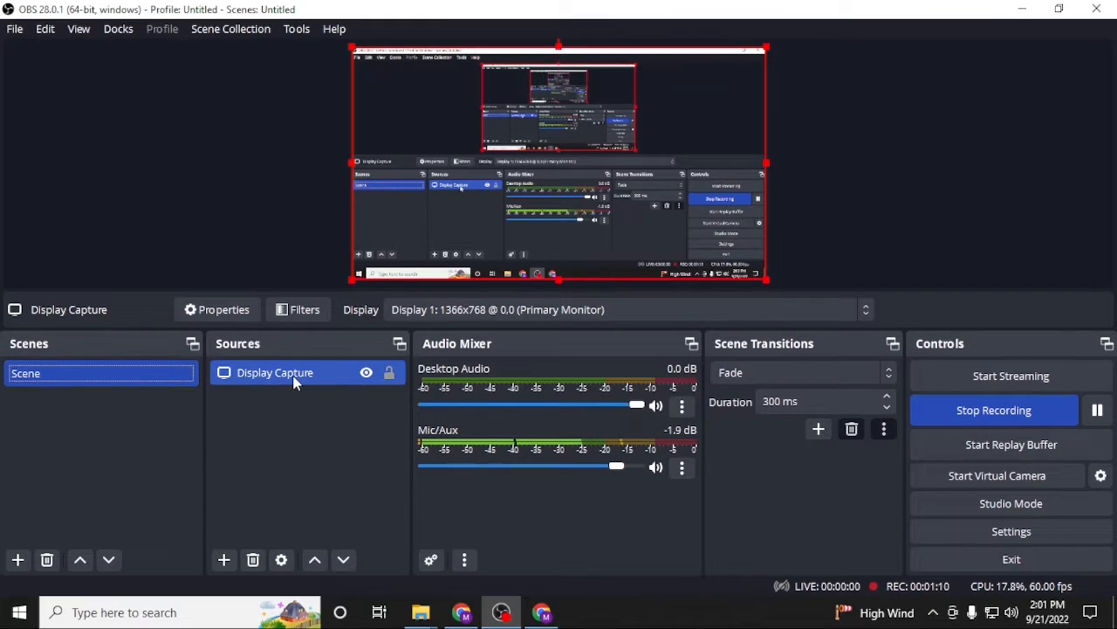
right_click(240, 425)
click(212, 398)
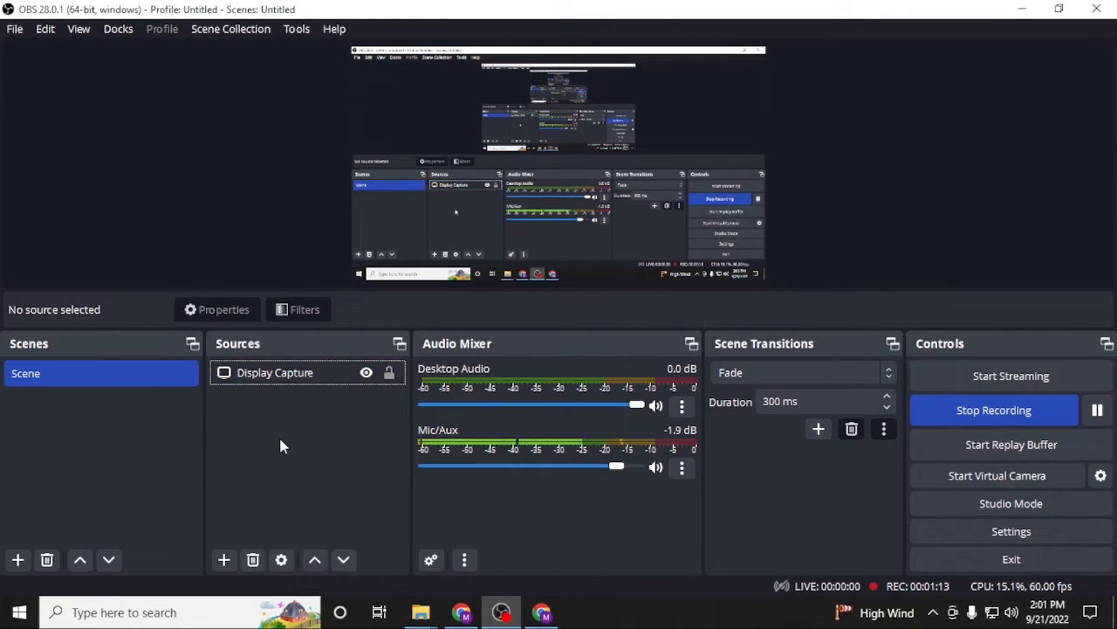
right_click(277, 425)
click(243, 450)
right_click(239, 452)
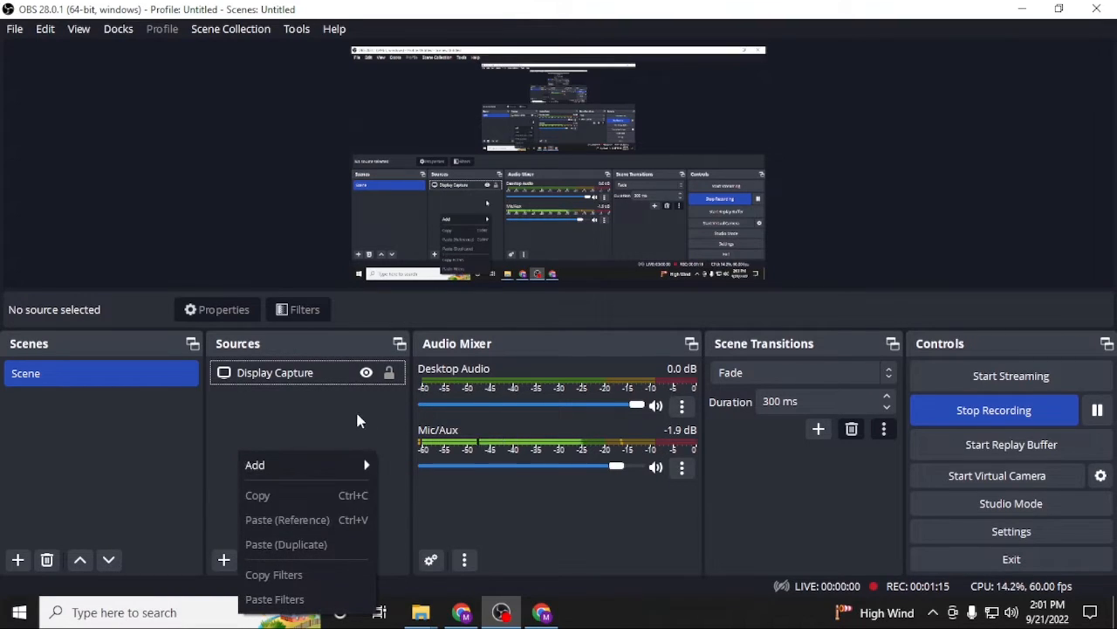
right_click(354, 414)
right_click(263, 443)
mouse_move(272, 459)
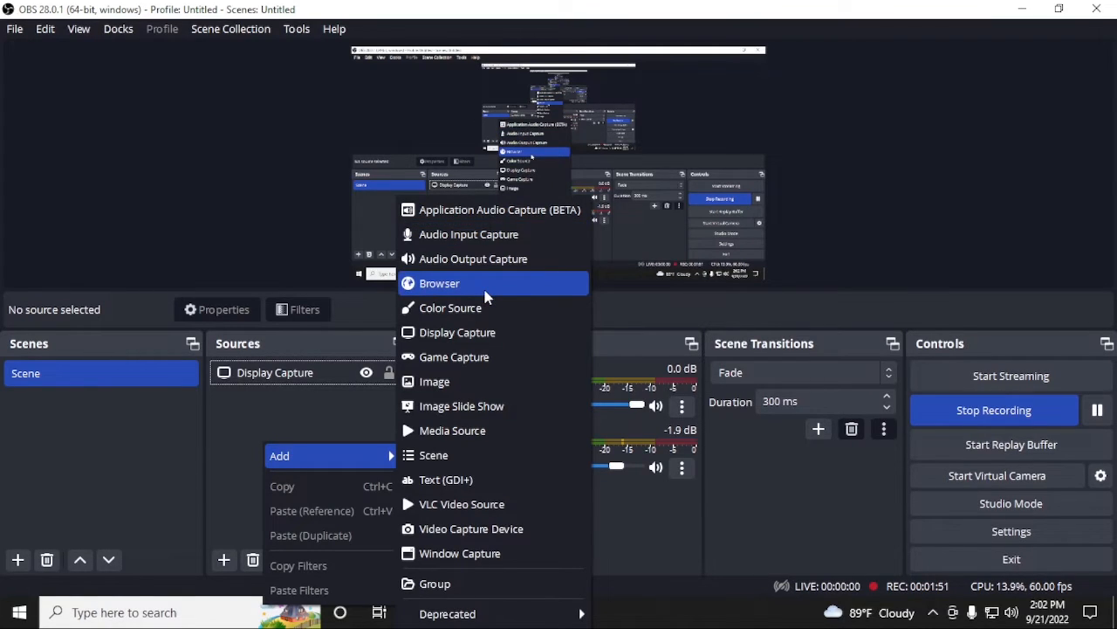
click(445, 553)
click(599, 405)
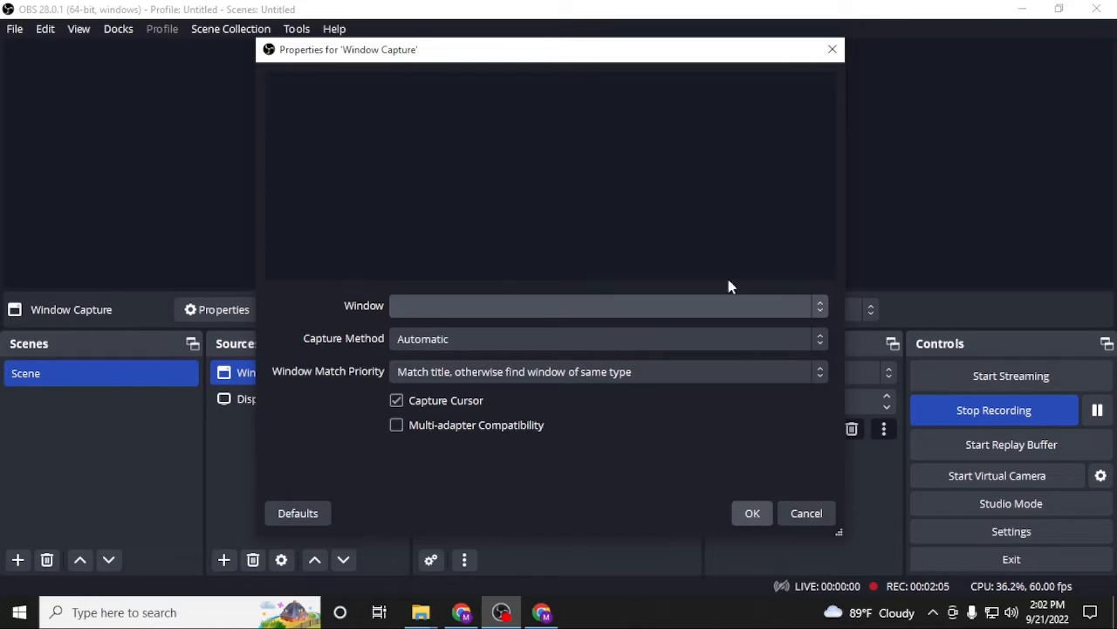
click(833, 49)
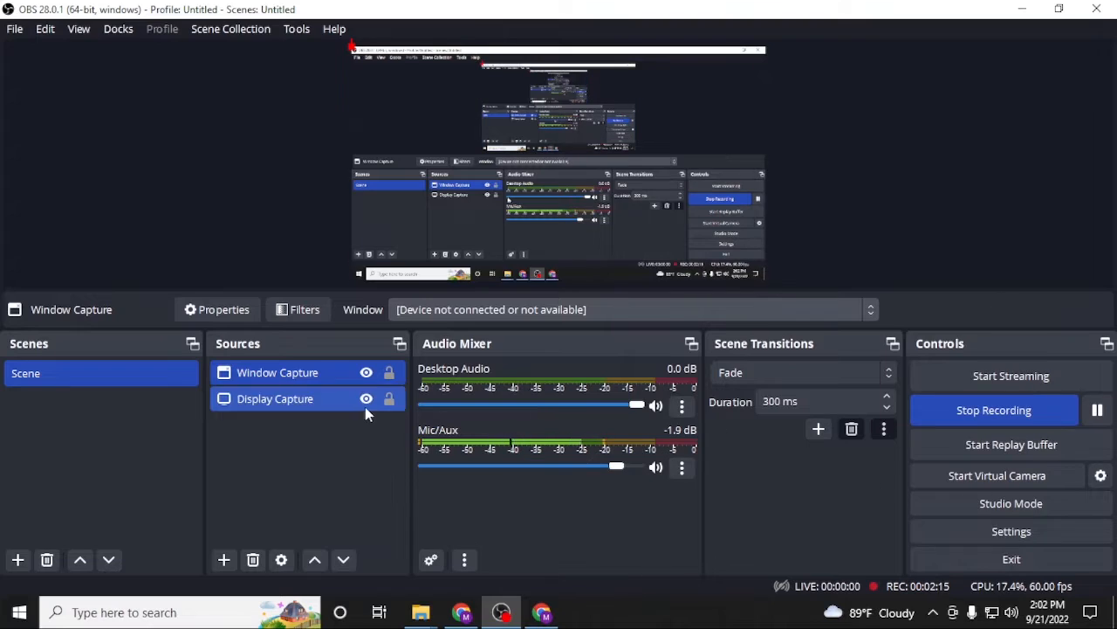
- Remove the Window Capture source from the scene and select the Display Capture source
click(330, 397)
click(307, 381)
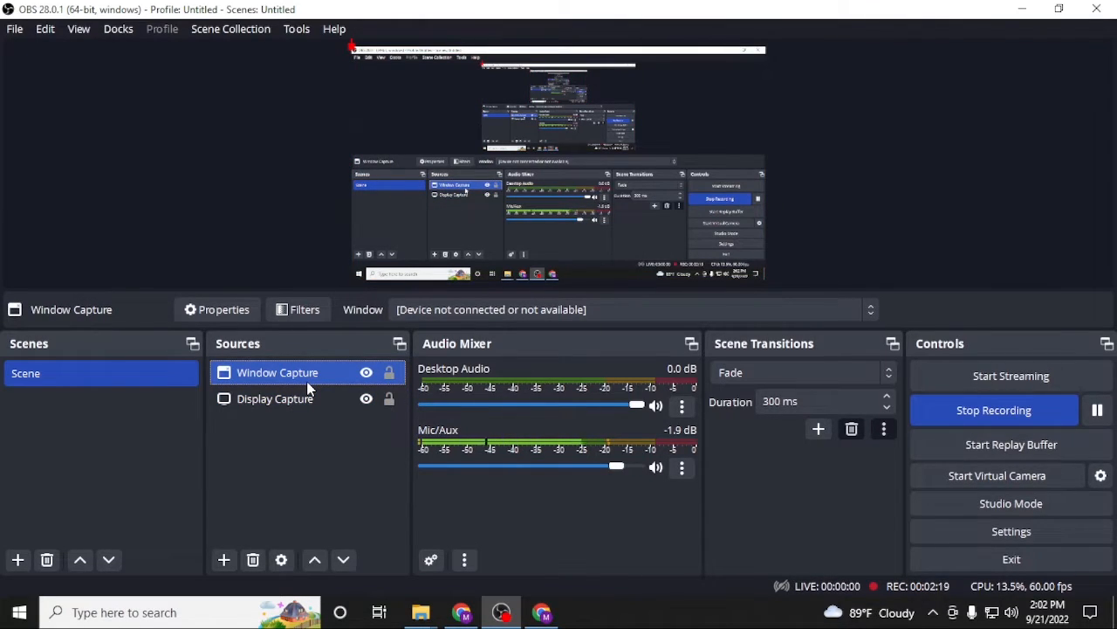
click(281, 403)
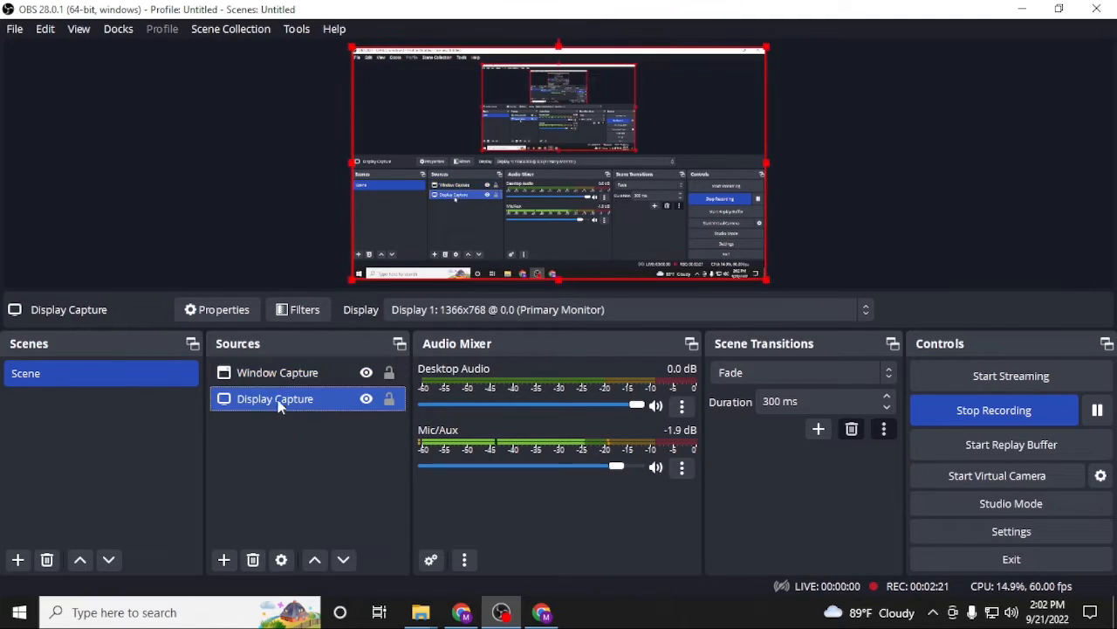
click(282, 376)
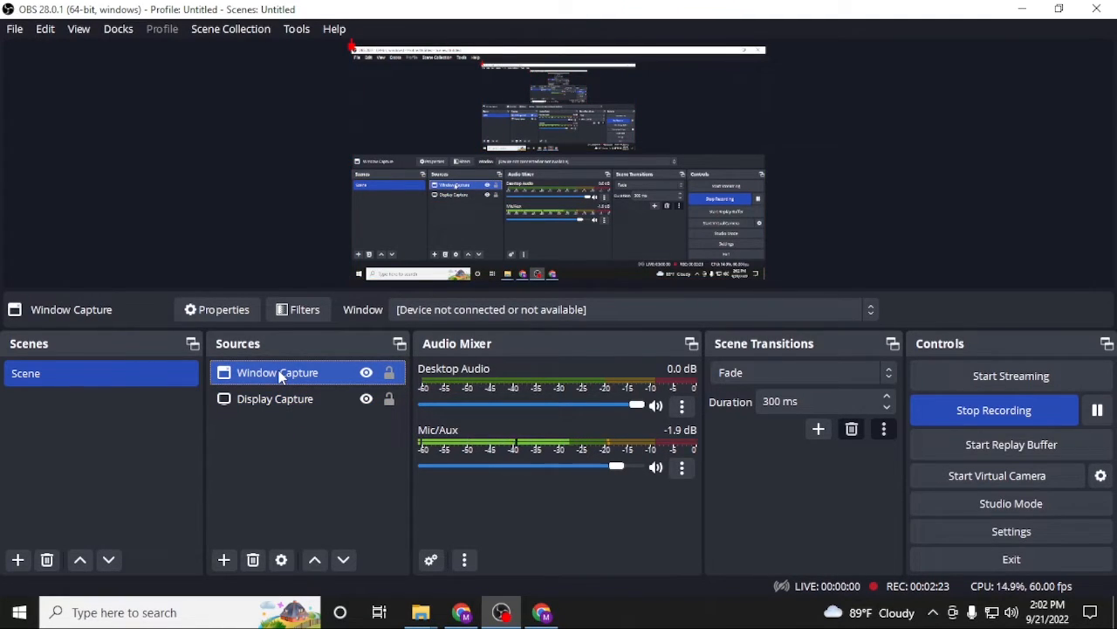
shift+click(312, 399)
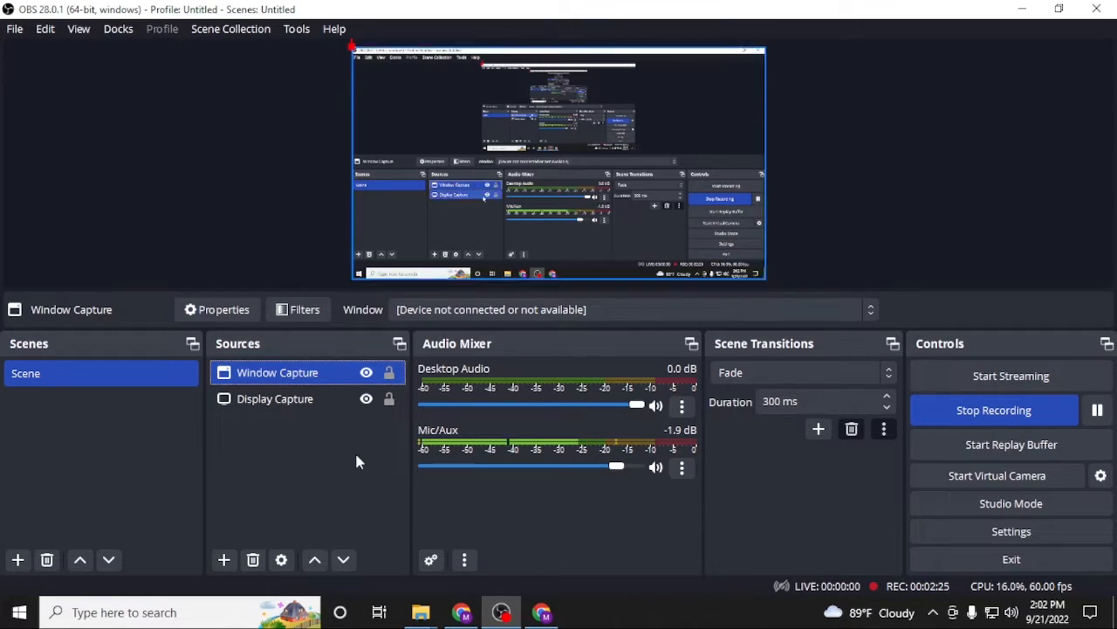
click(252, 561)
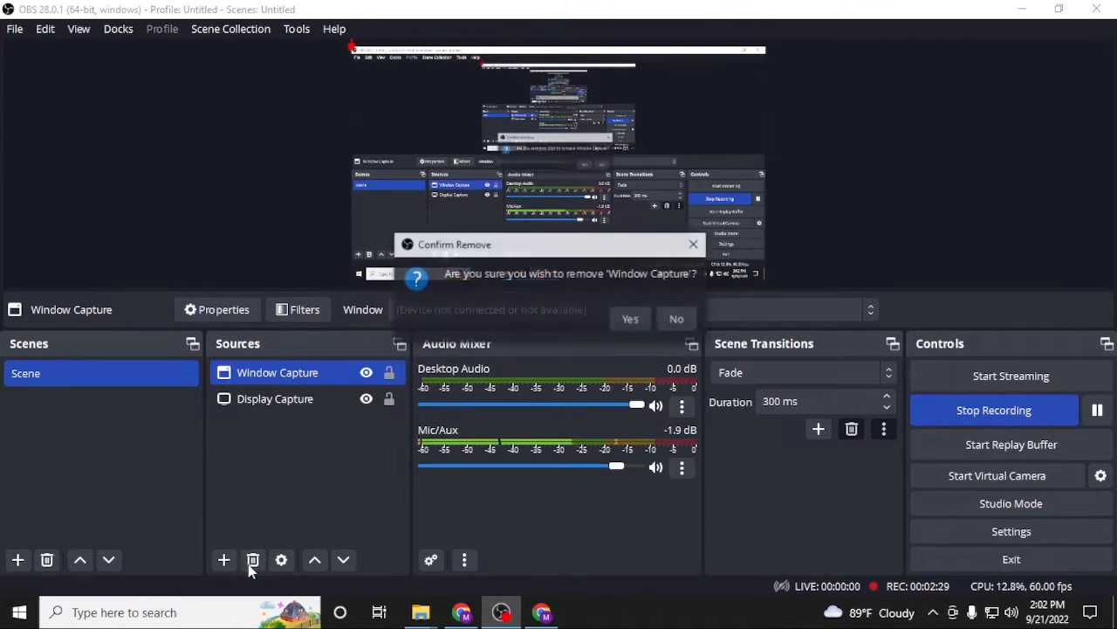
click(628, 320)
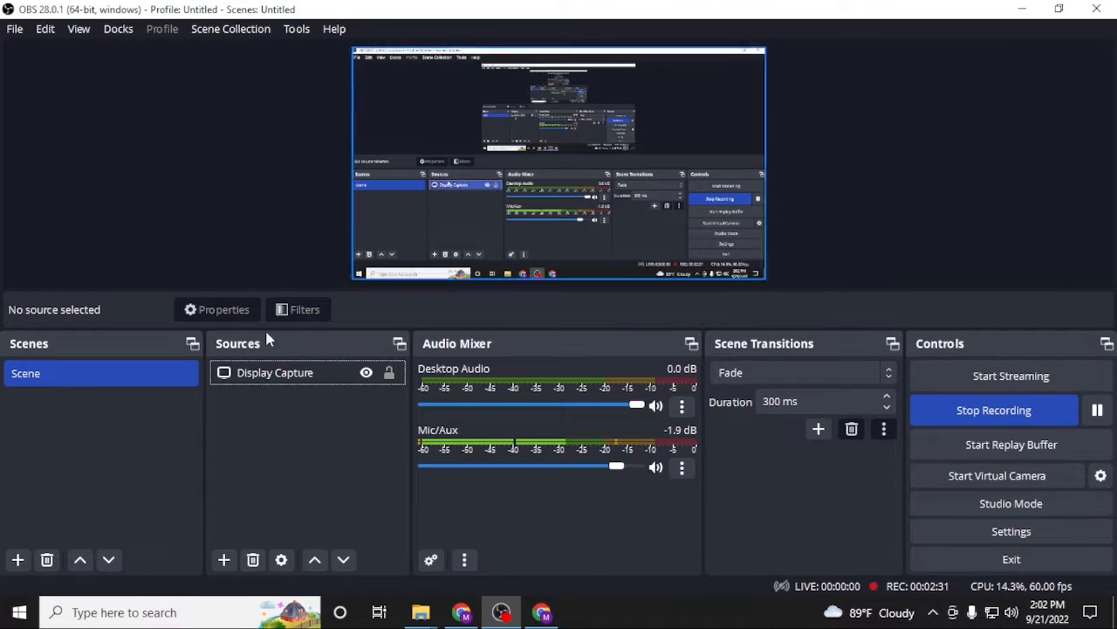
click(307, 372)
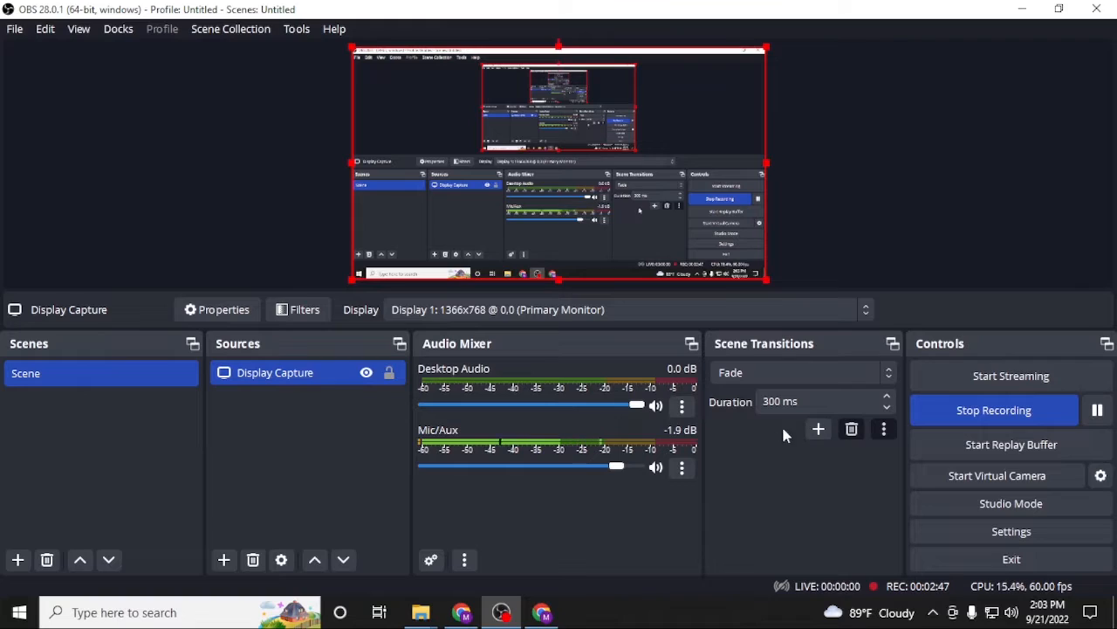
click(849, 370)
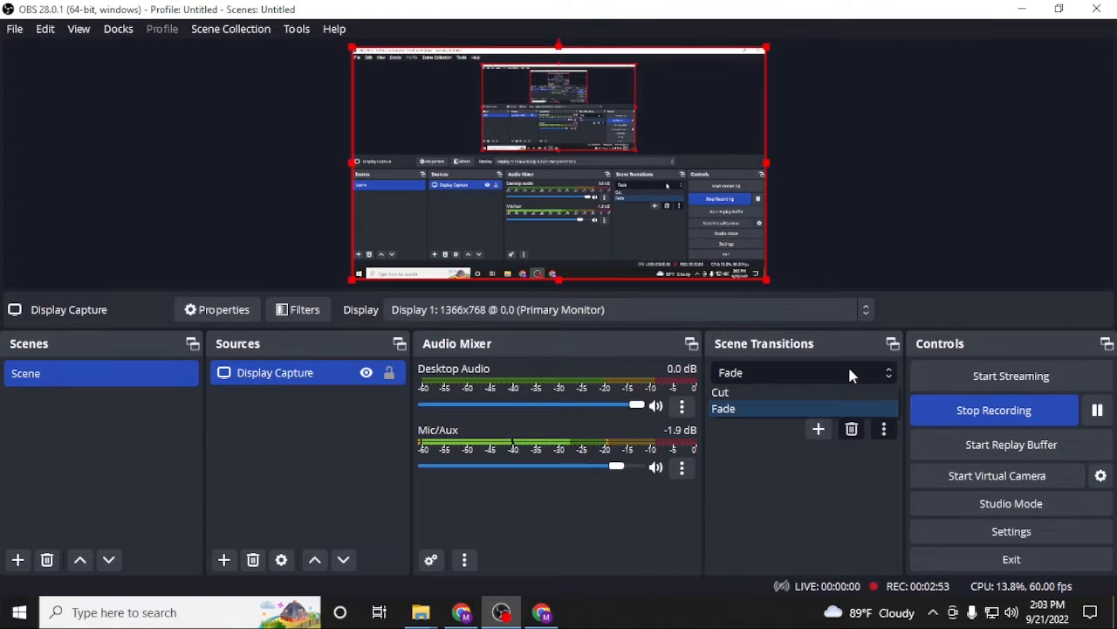
click(736, 485)
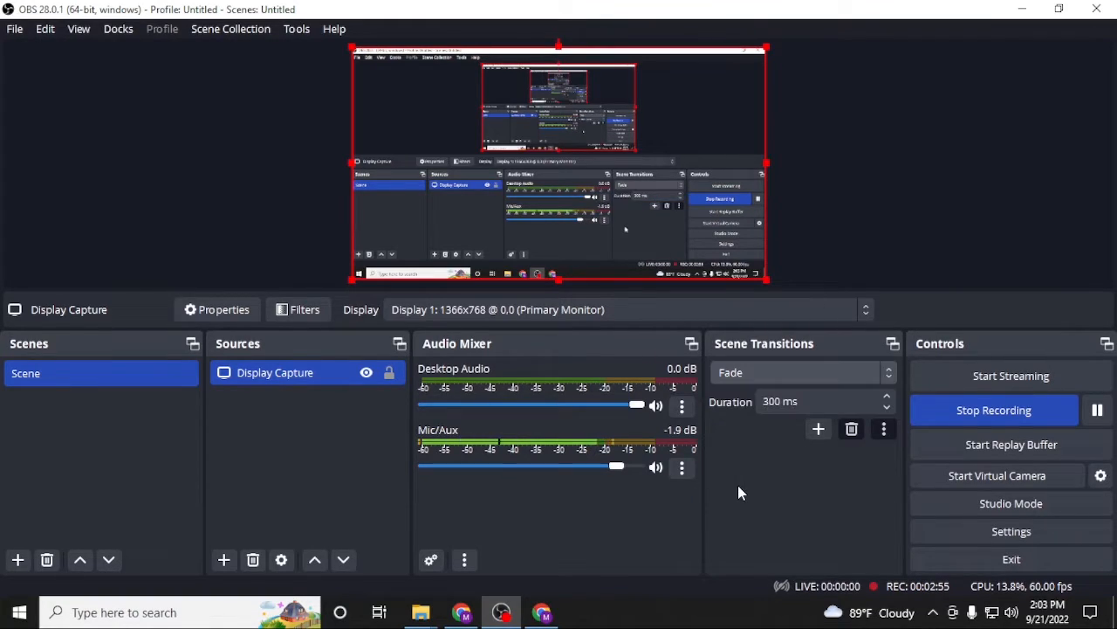
click(820, 430)
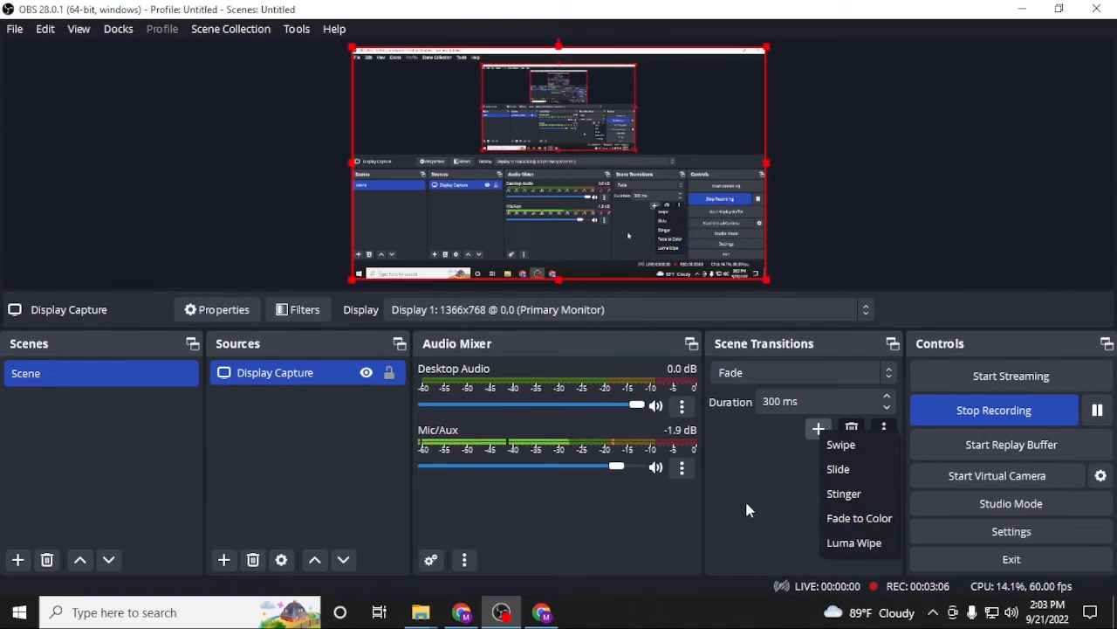
click(767, 523)
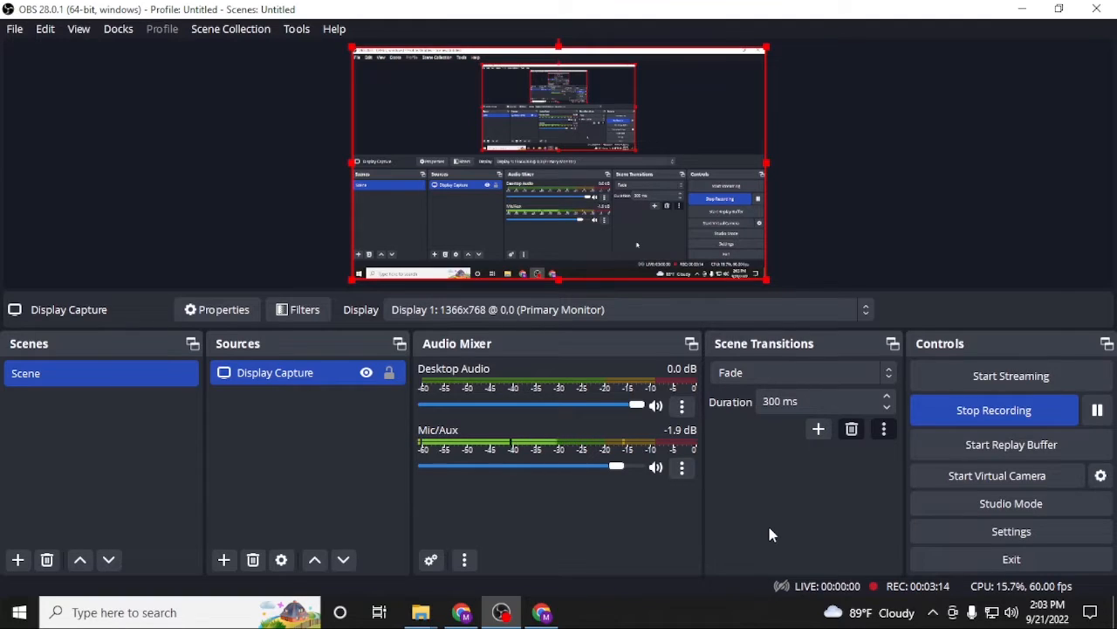
- Open the Stream settings and choose to use a stream key for YouTube - RTMPS
click(951, 529)
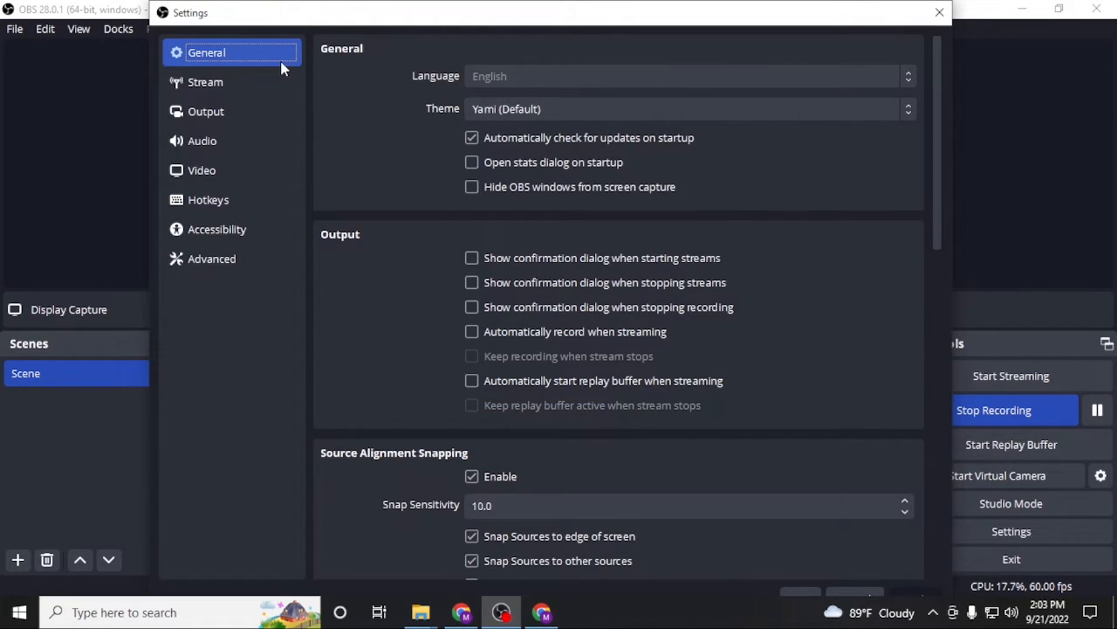
click(228, 94)
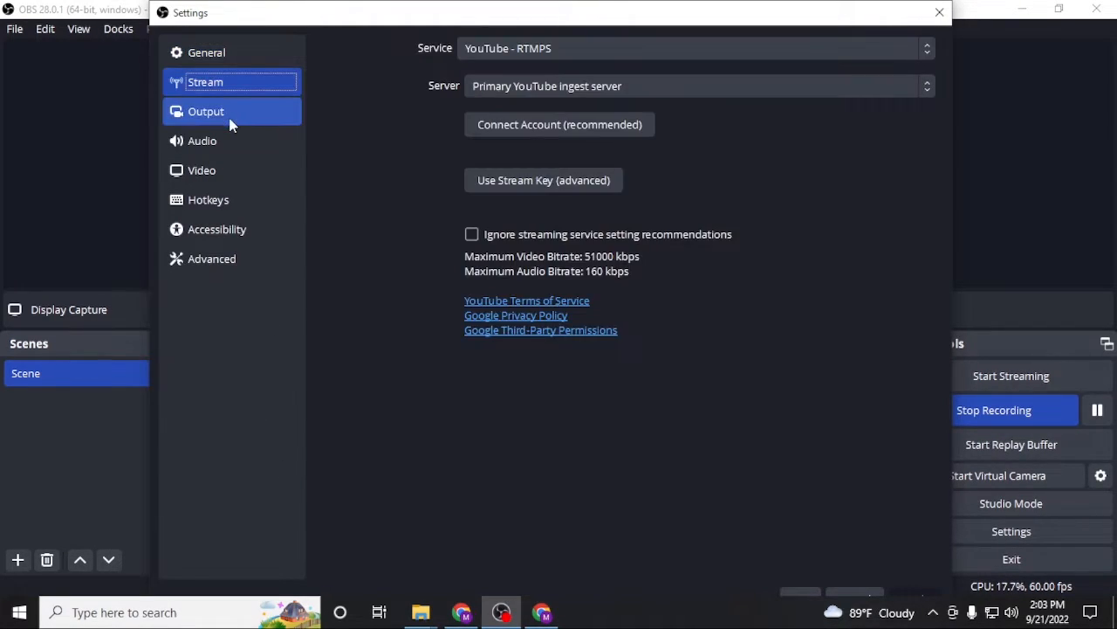
click(233, 126)
click(238, 93)
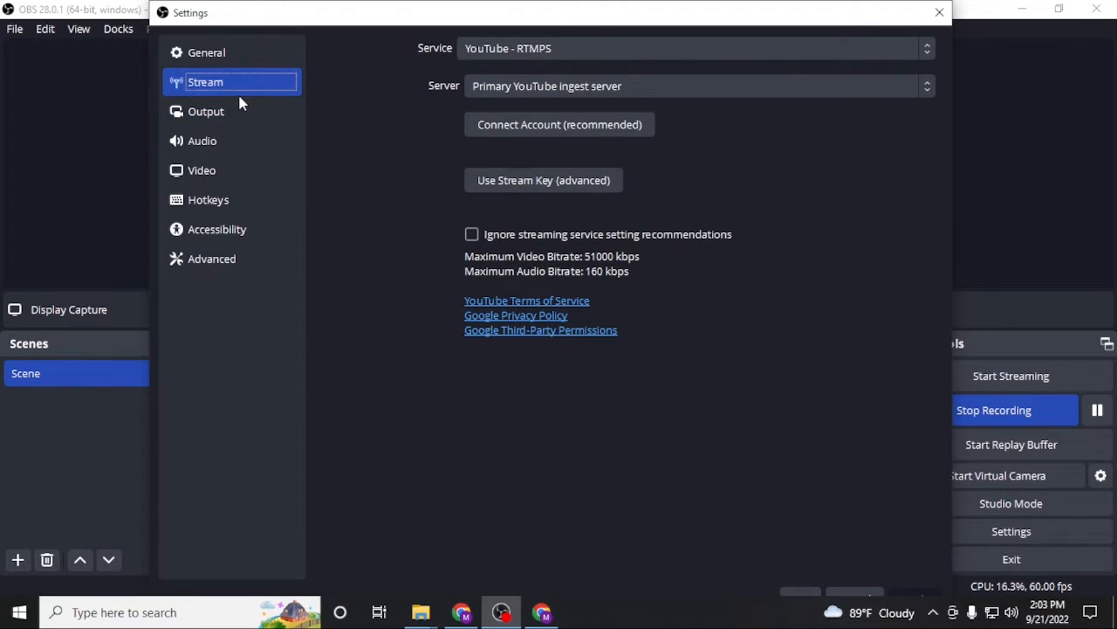
click(532, 182)
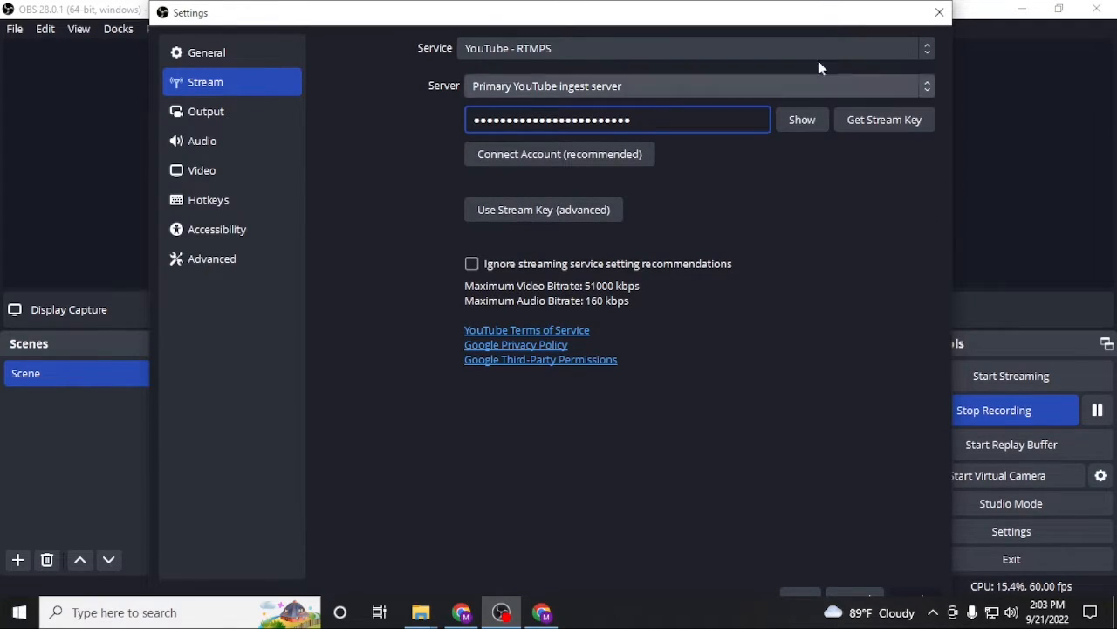
drag(786, 11, 797, 31)
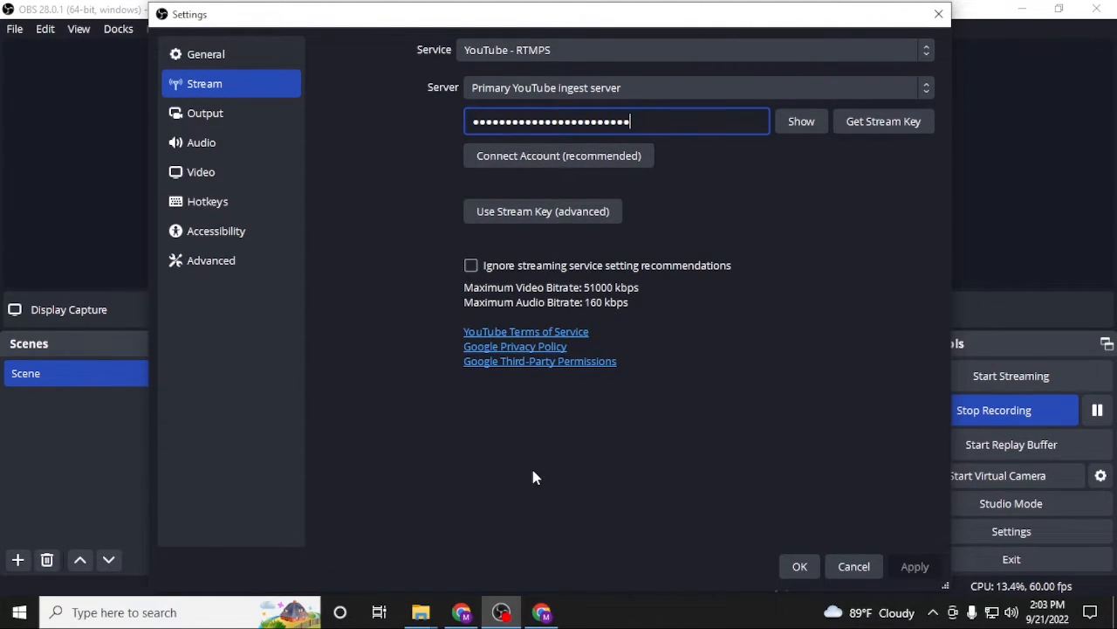
- Expand the streaming service list to show all services, choose YouTube - RTMPS and apply the setting
click(817, 47)
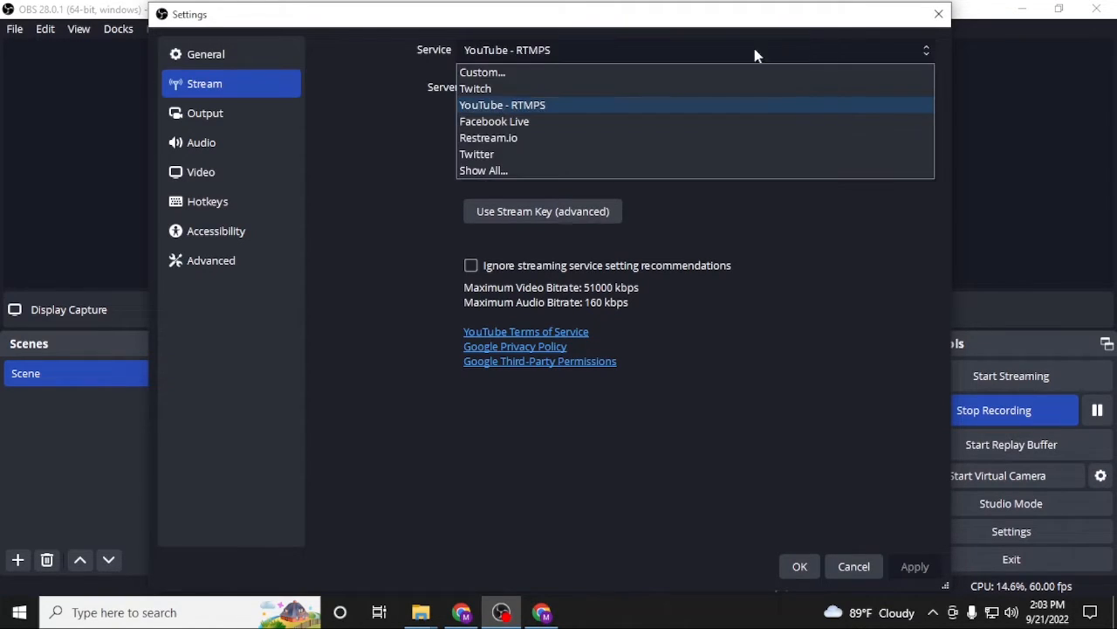
click(484, 170)
scroll(650, 345, down, 5)
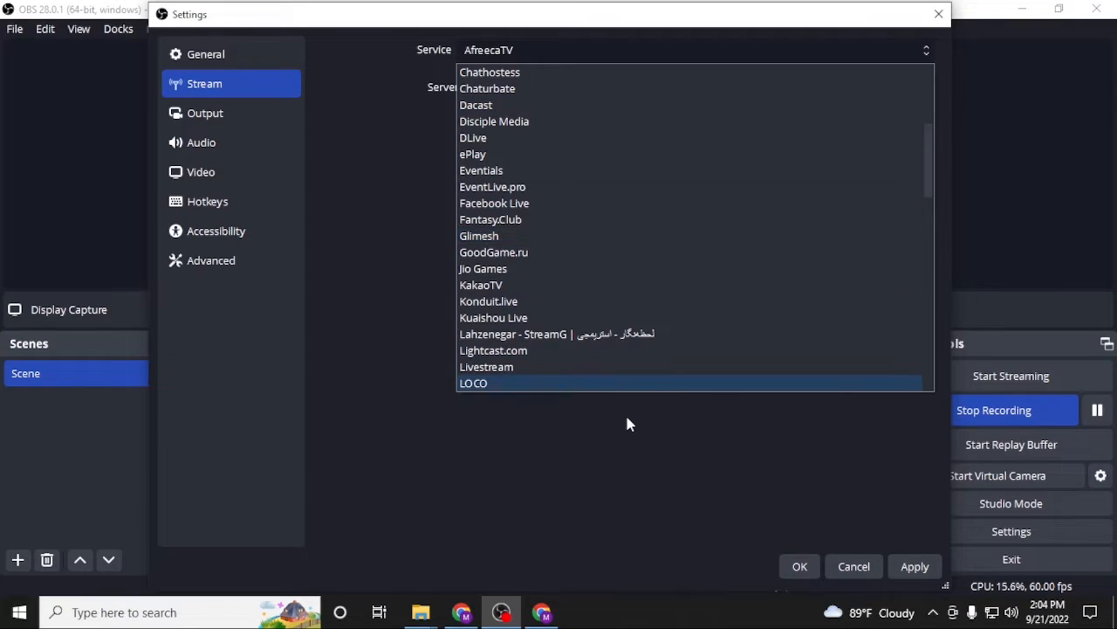
scroll(663, 340, down, 20)
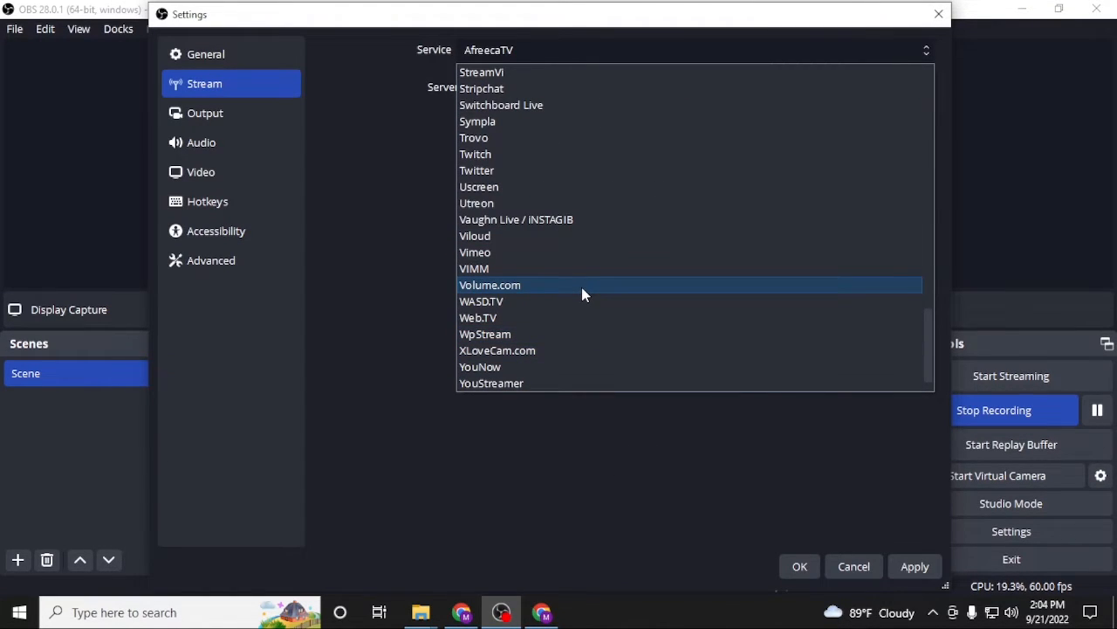
scroll(551, 367, down, 1)
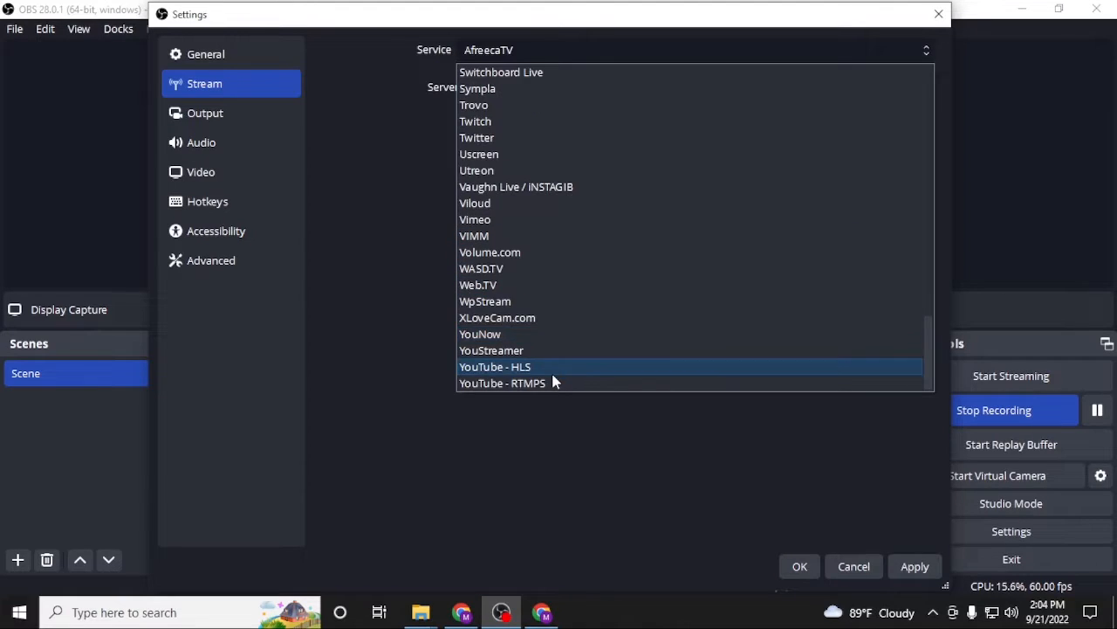
click(556, 384)
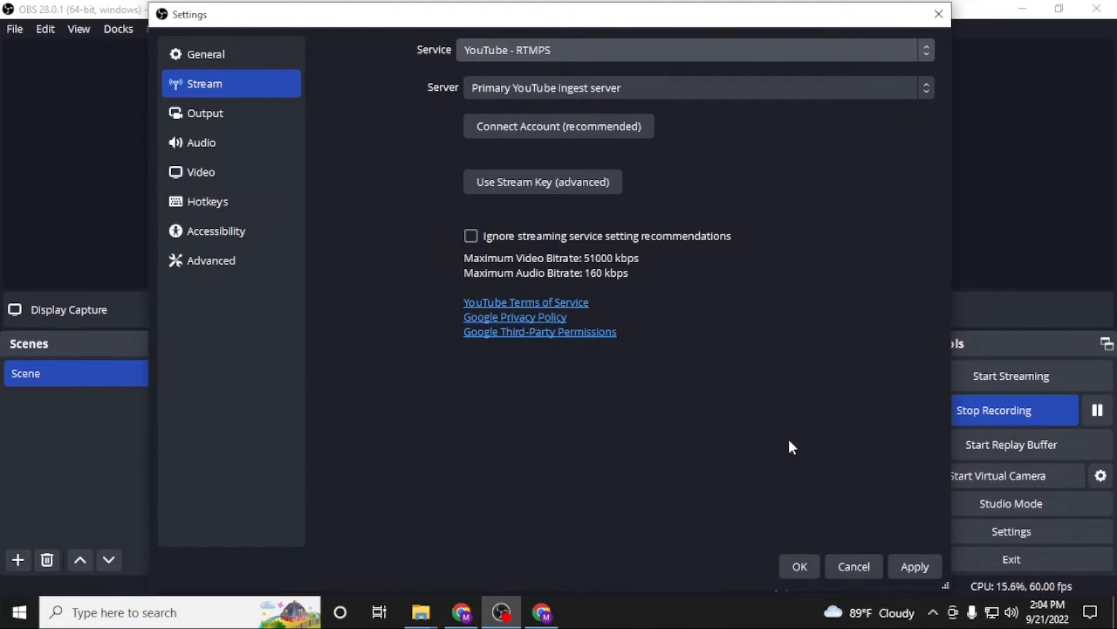
click(915, 567)
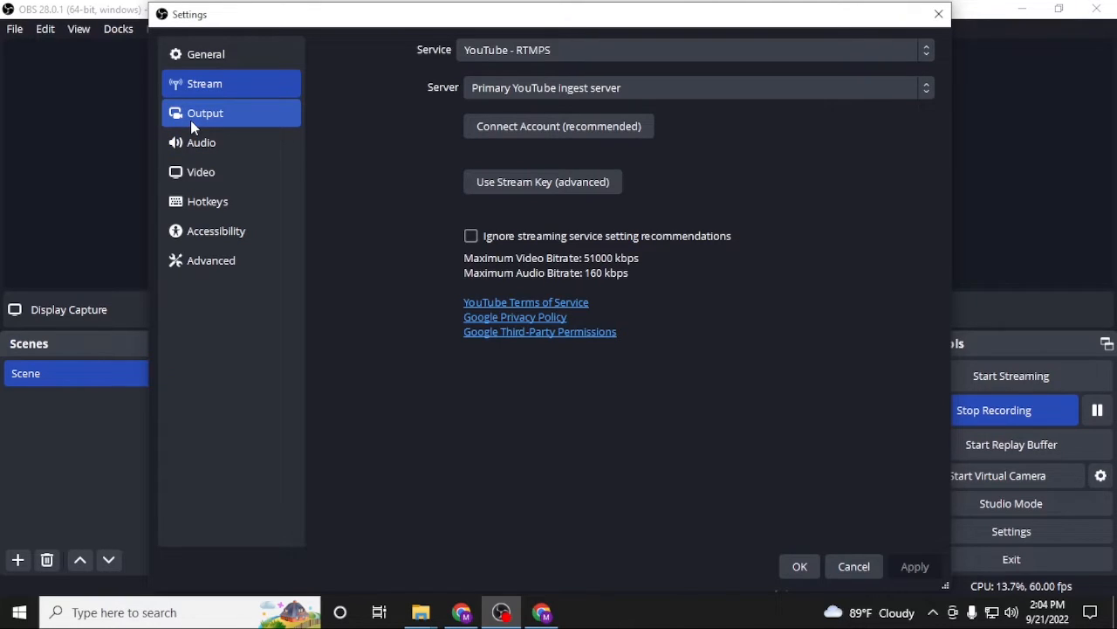
- Look over the Video settings and the Output settings for streaming and recording
click(201, 172)
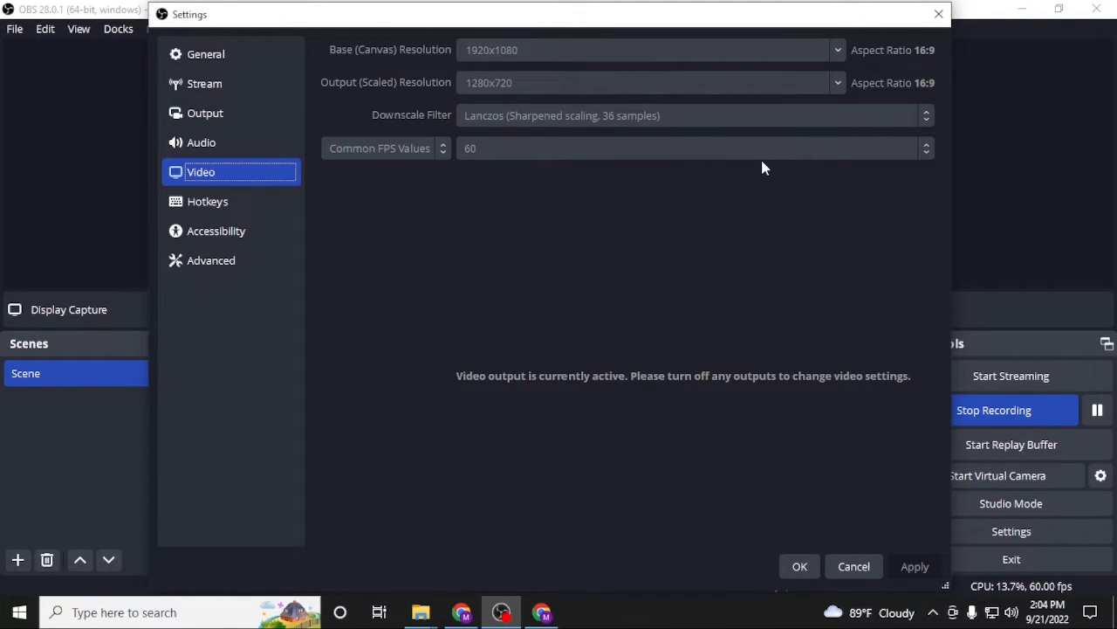
click(250, 127)
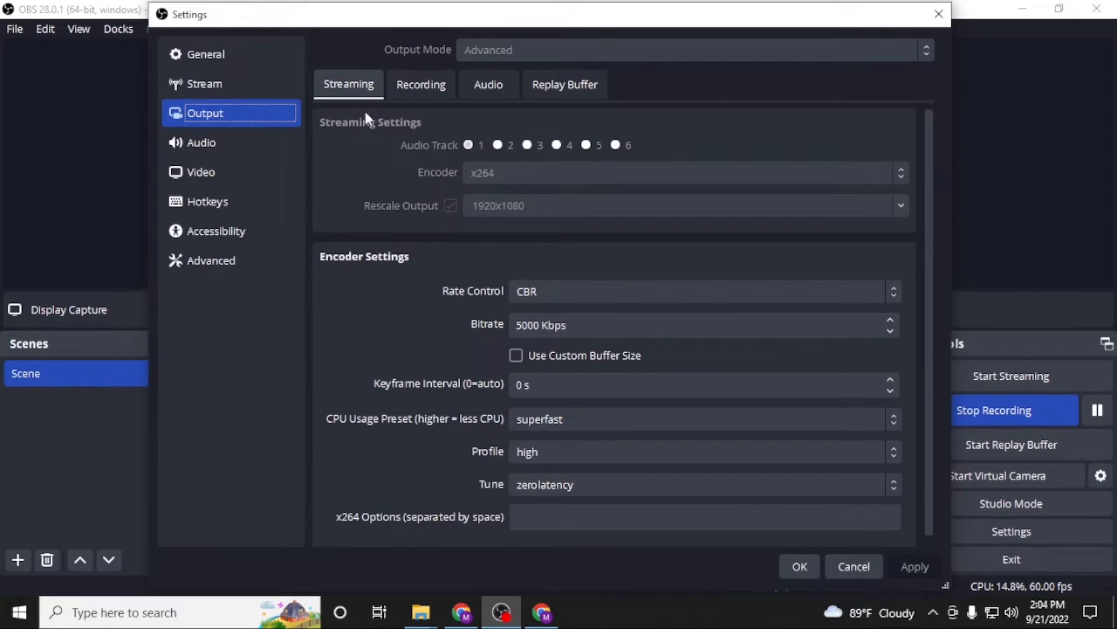
click(419, 84)
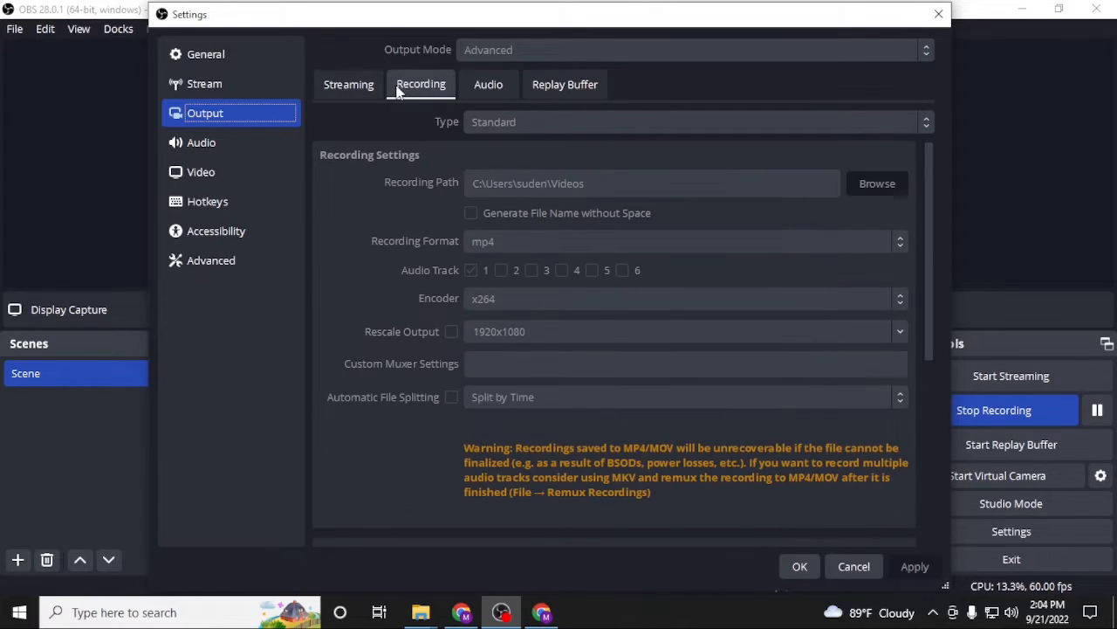
scroll(597, 340, down, 5)
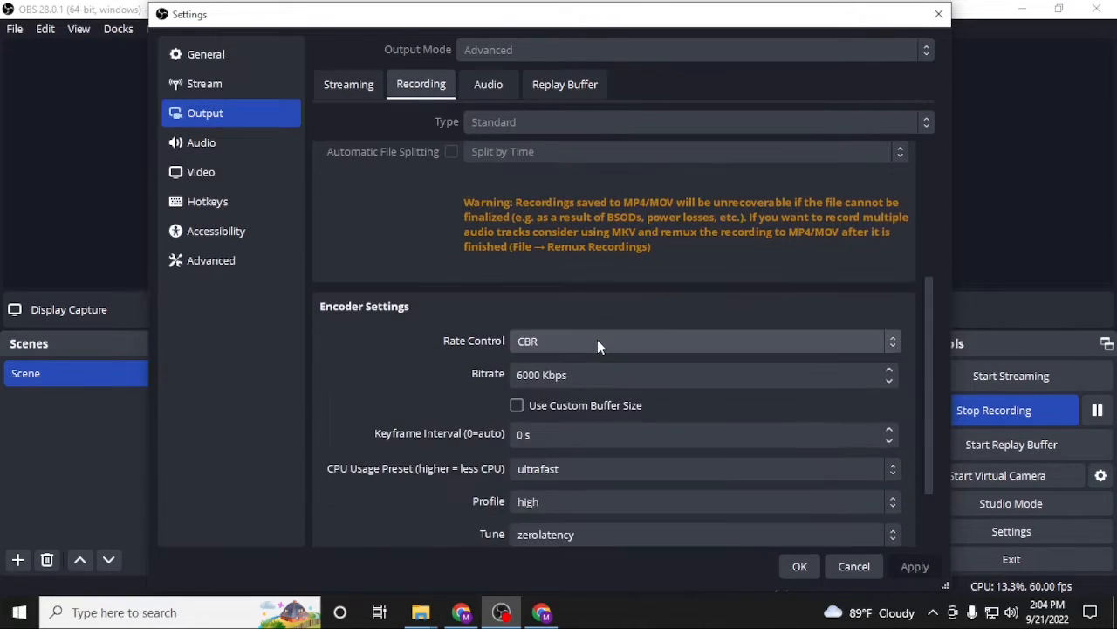
scroll(765, 399, up, 1)
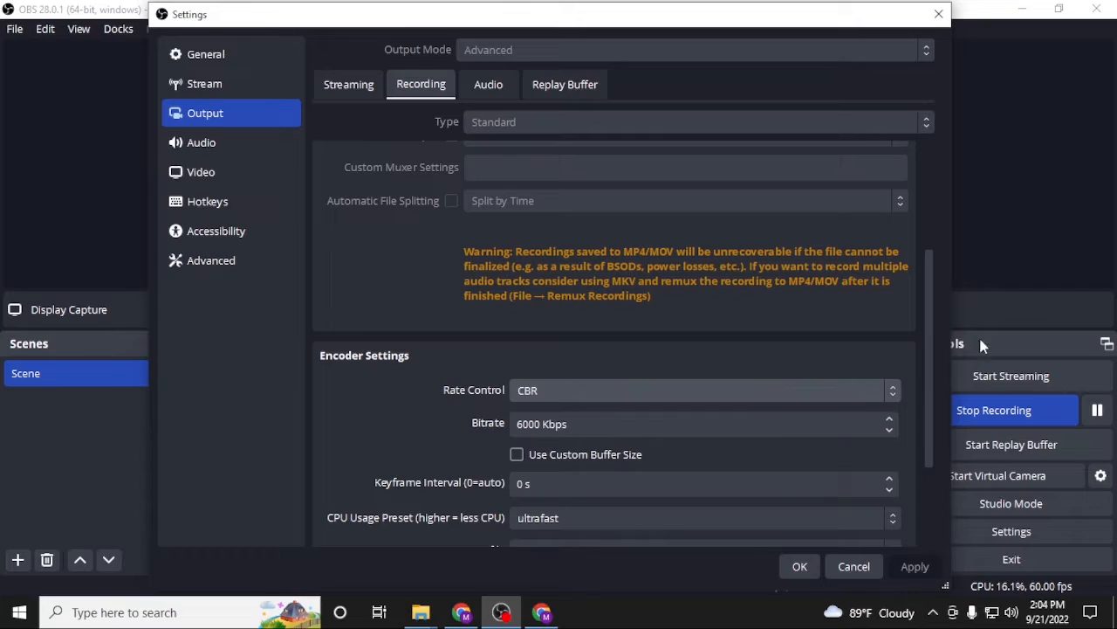
- Examine the recording path, format, encoder, rescale and file splitting options, along with the encoder settings for recording
drag(934, 349, 911, 210)
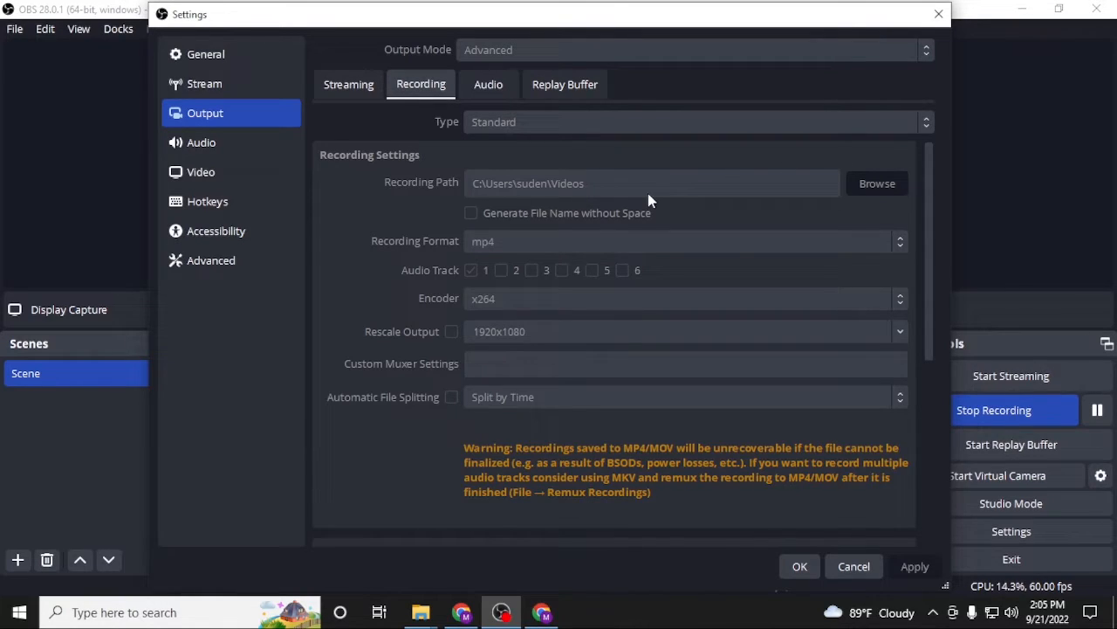
scroll(582, 200, down, 1)
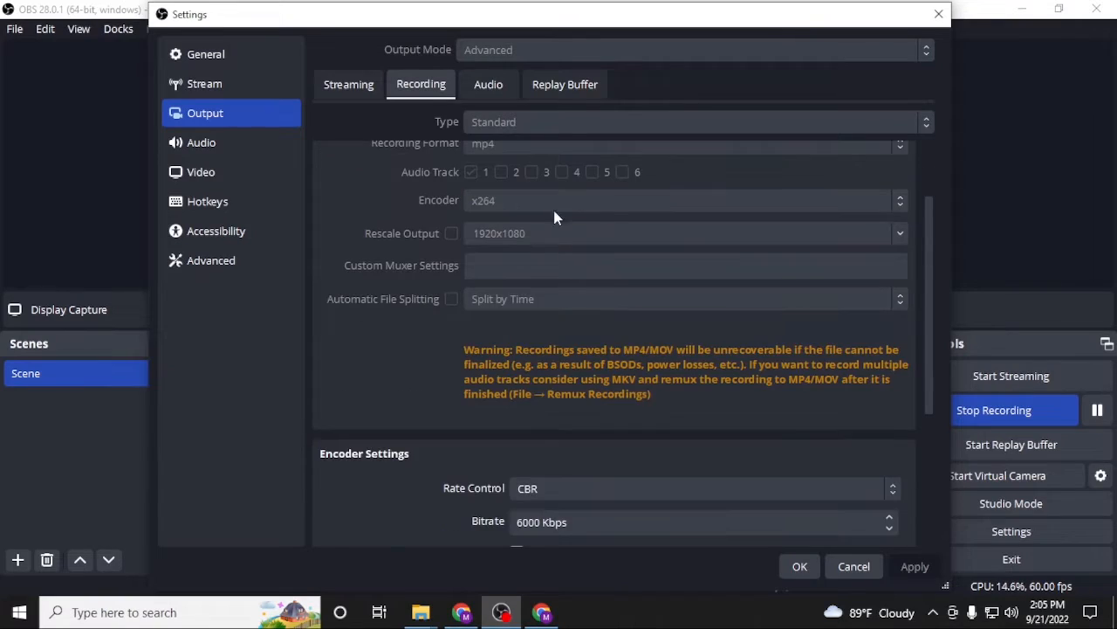
scroll(483, 178, up, 1)
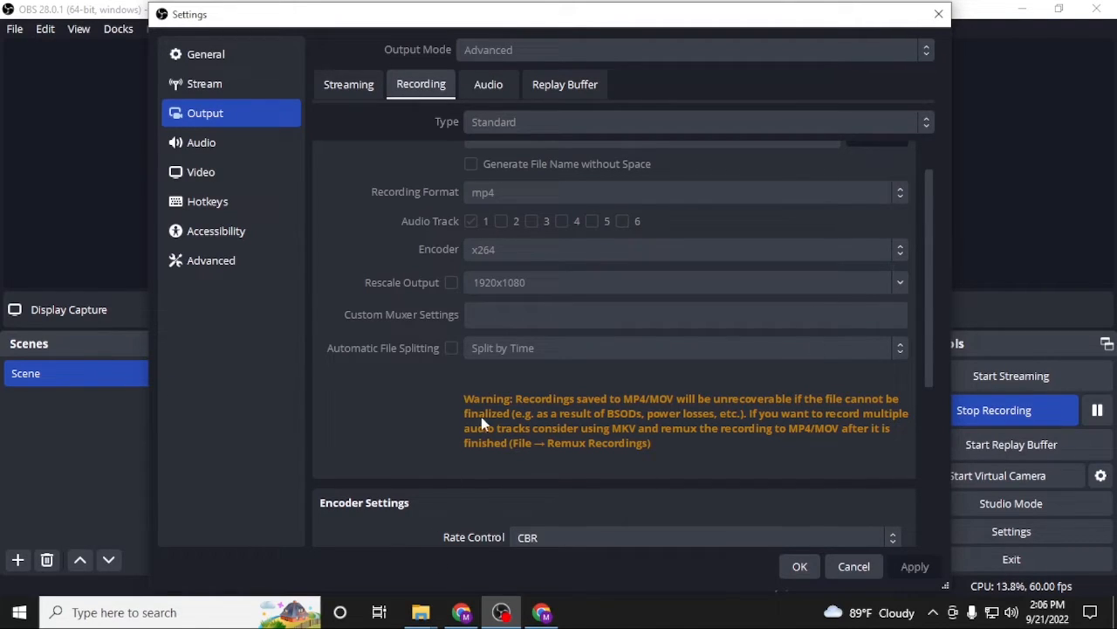
scroll(342, 373, down, 3)
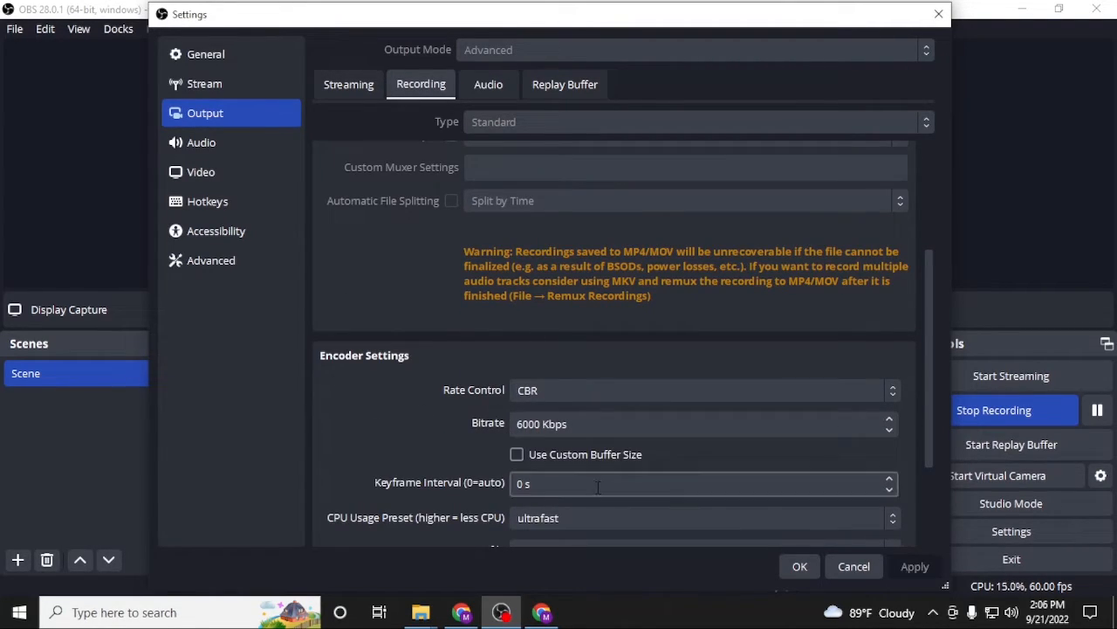
scroll(608, 487, down, 2)
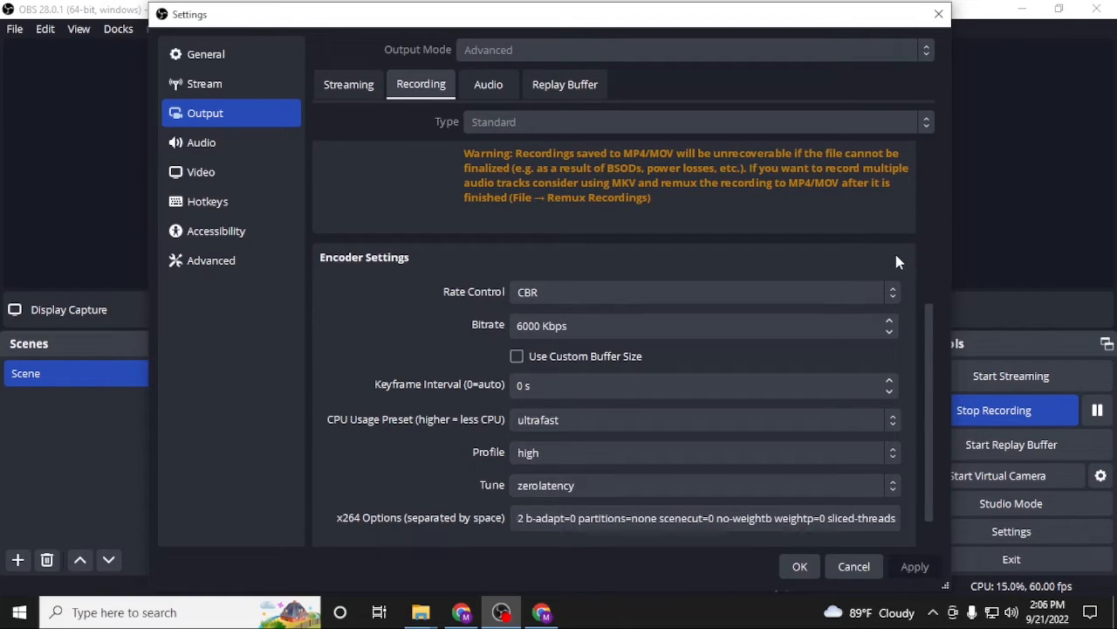
scroll(889, 251, up, 5)
scroll(534, 398, up, 1)
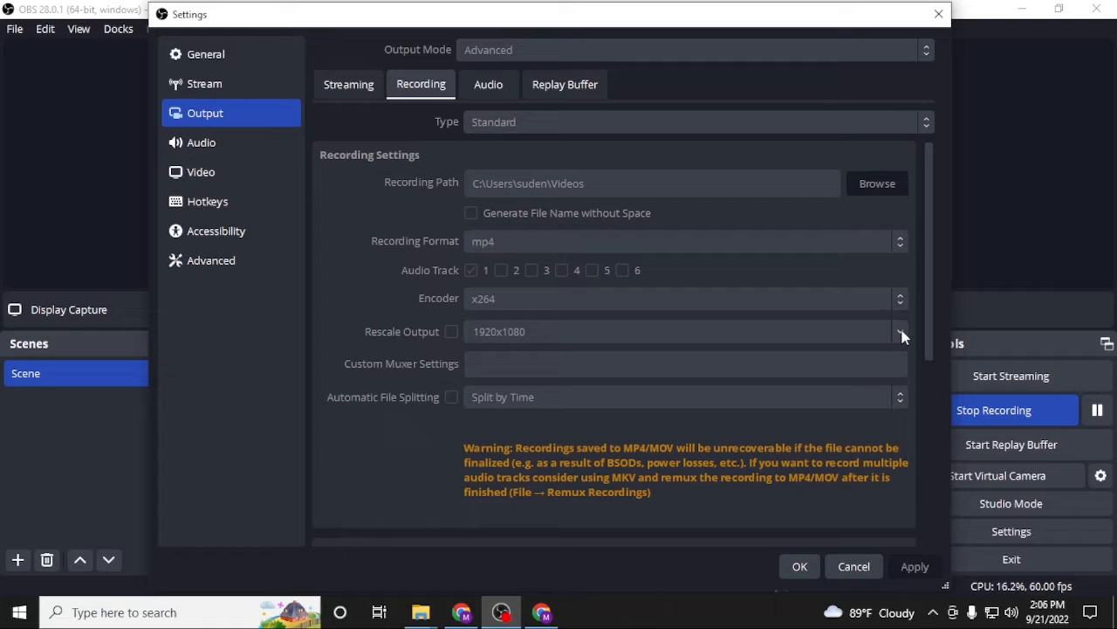
drag(929, 254, 929, 454)
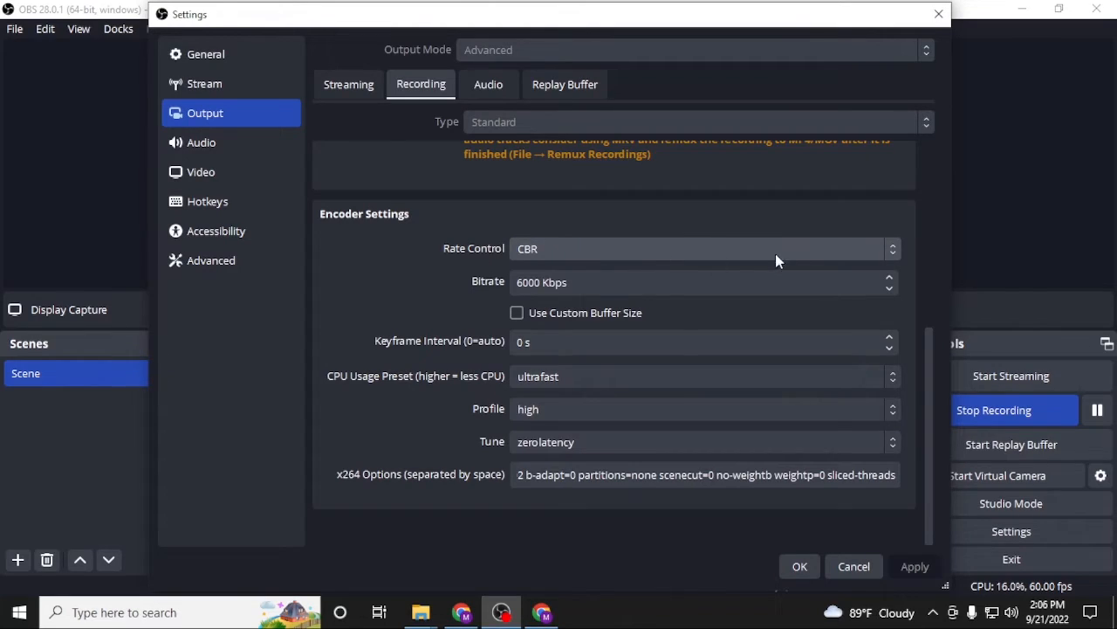
- Choose CBR as the recording encoder's rate control and check its bitrate
click(860, 250)
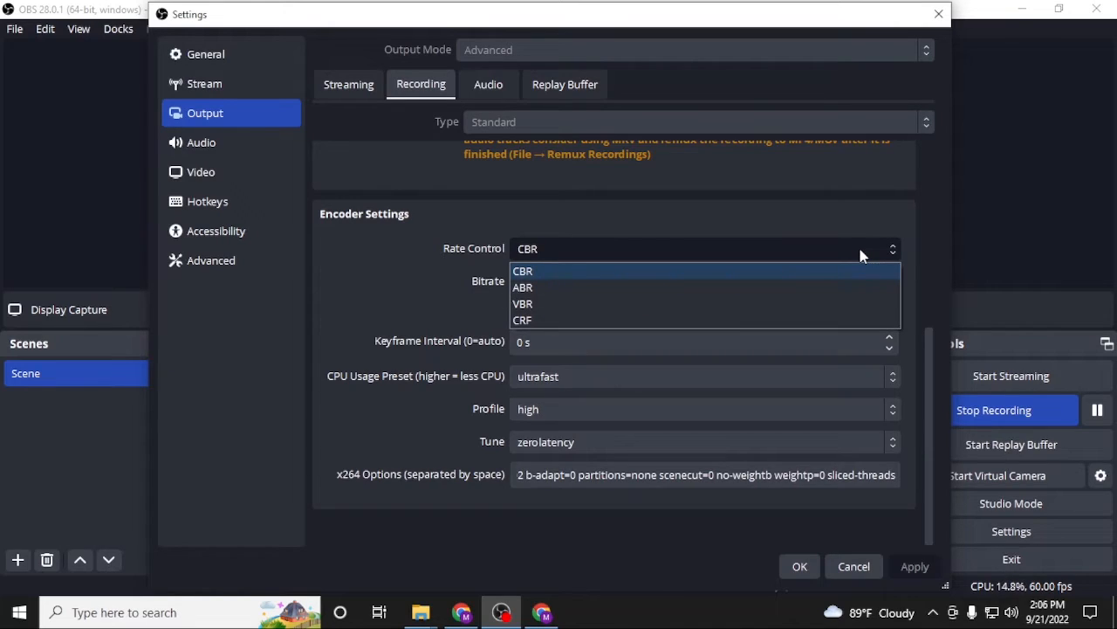
click(724, 272)
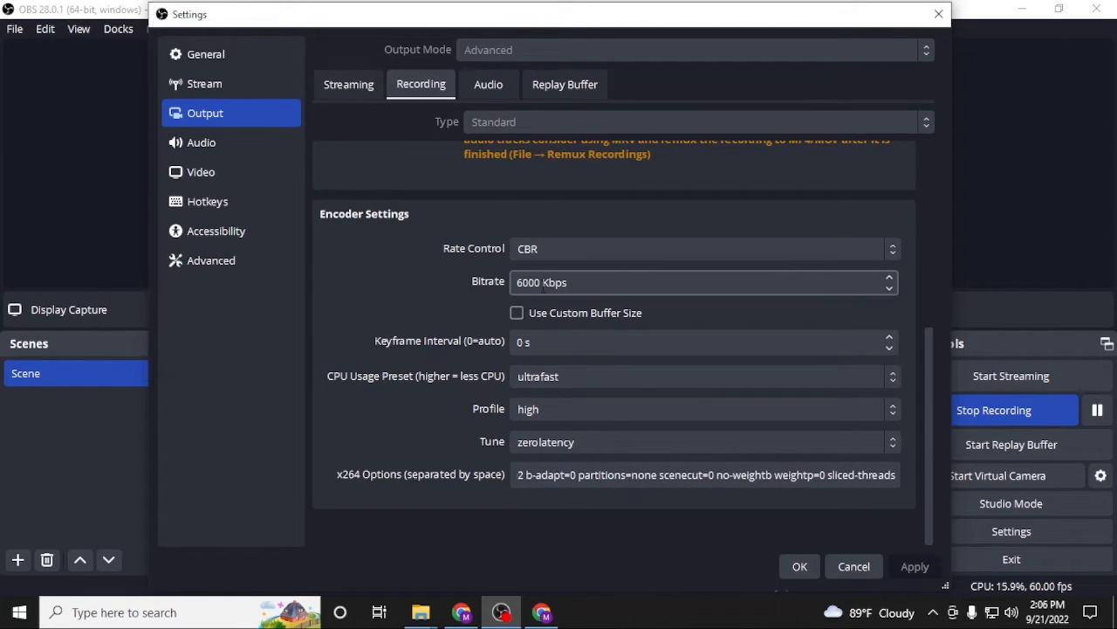
drag(570, 283, 500, 279)
click(382, 298)
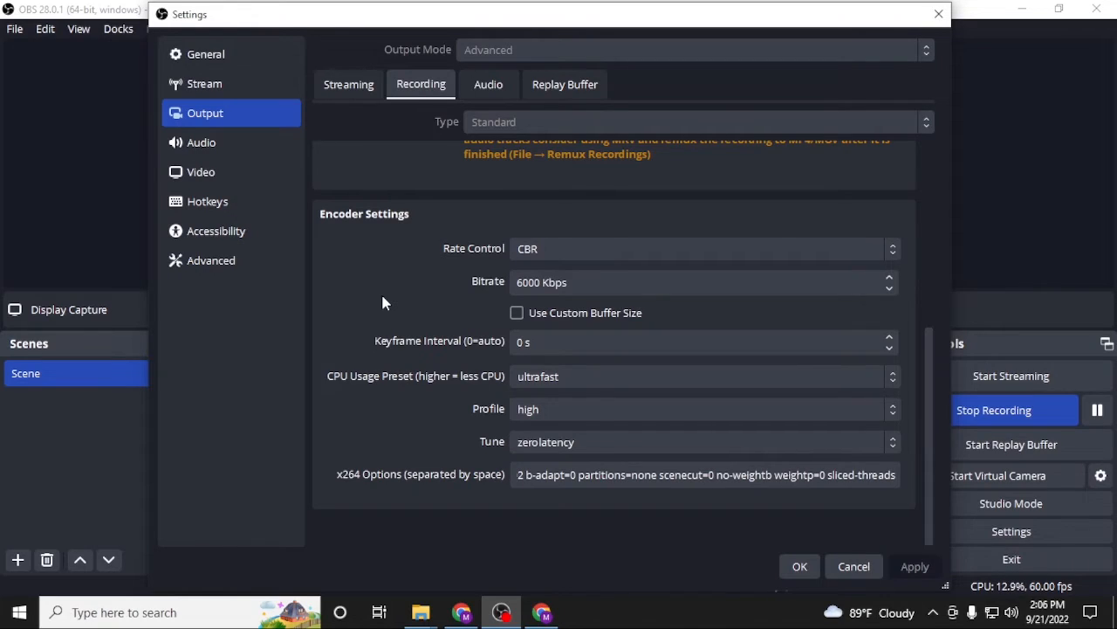
click(519, 282)
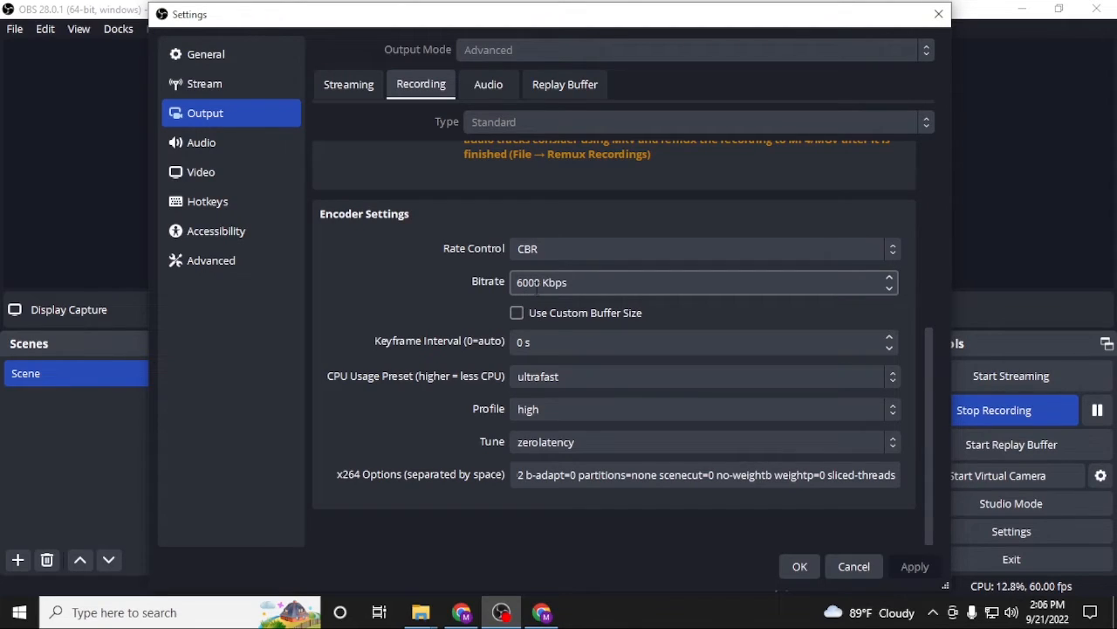
drag(568, 283, 517, 282)
click(445, 278)
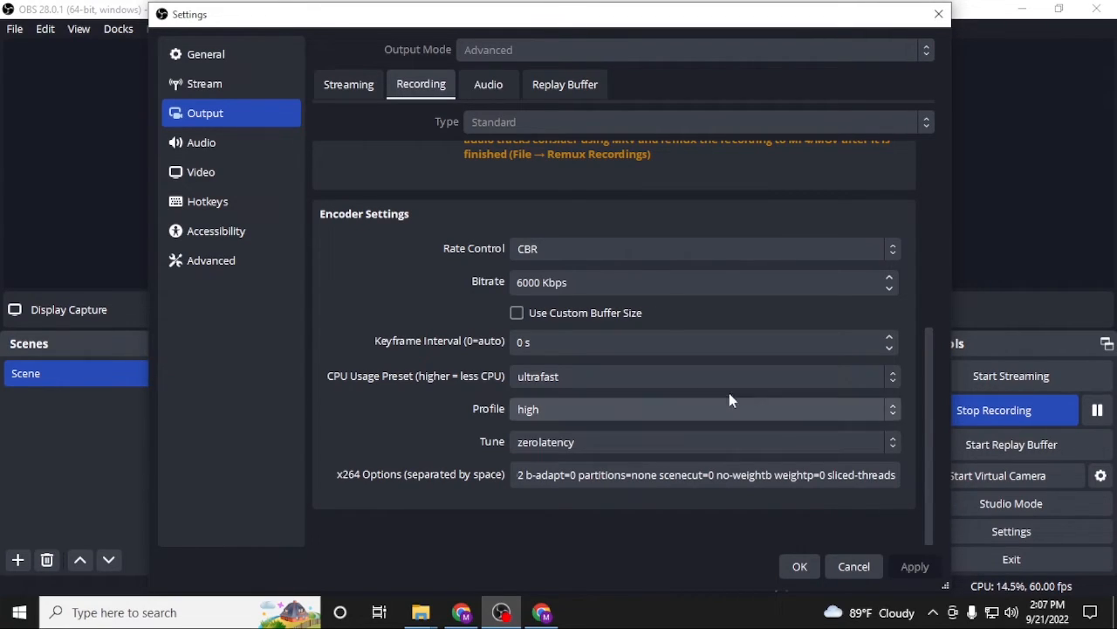
- Check the recording encoder's CPU usage preset, keyframe interval, profile, tune and x264 options, and close the settings with their values accepted
click(609, 370)
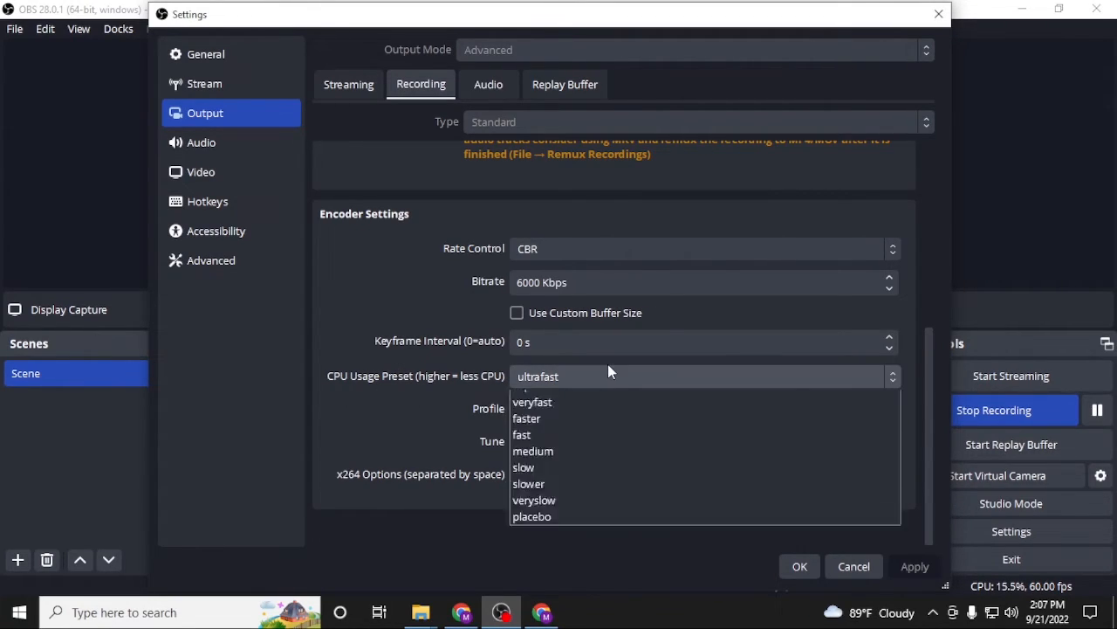
click(608, 379)
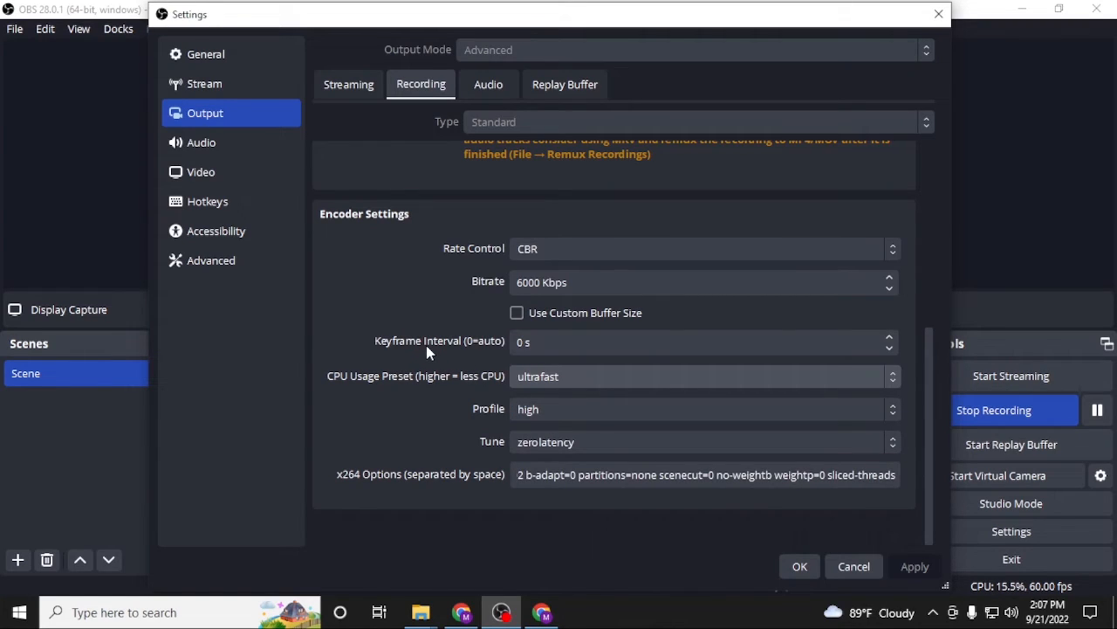
click(623, 342)
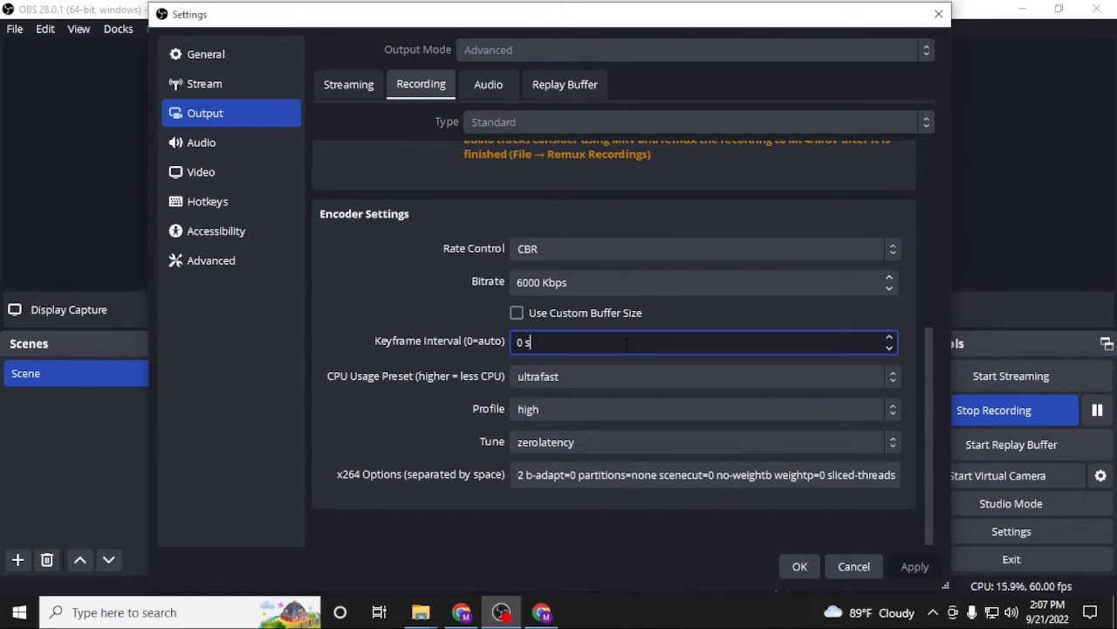
click(540, 416)
click(545, 423)
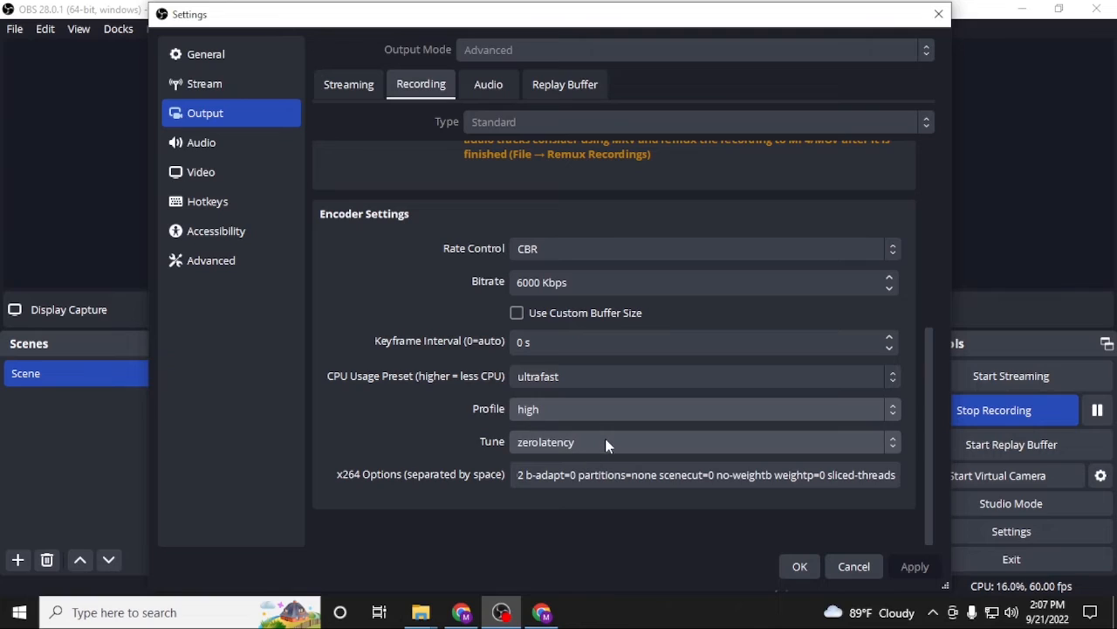
click(608, 442)
click(606, 439)
drag(813, 476, 415, 477)
click(620, 524)
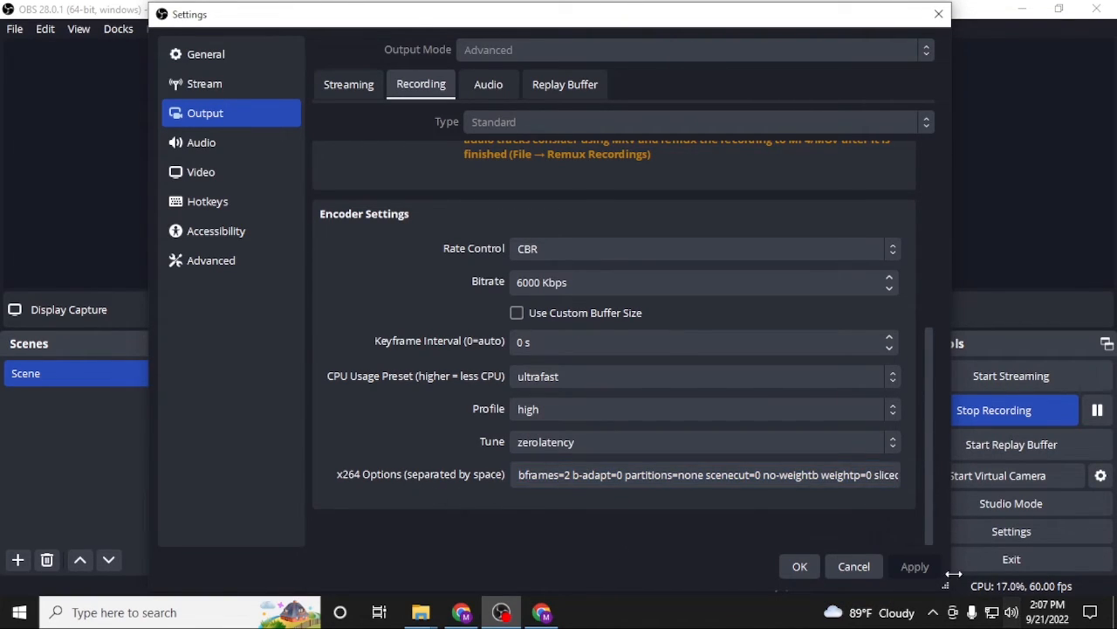
click(796, 568)
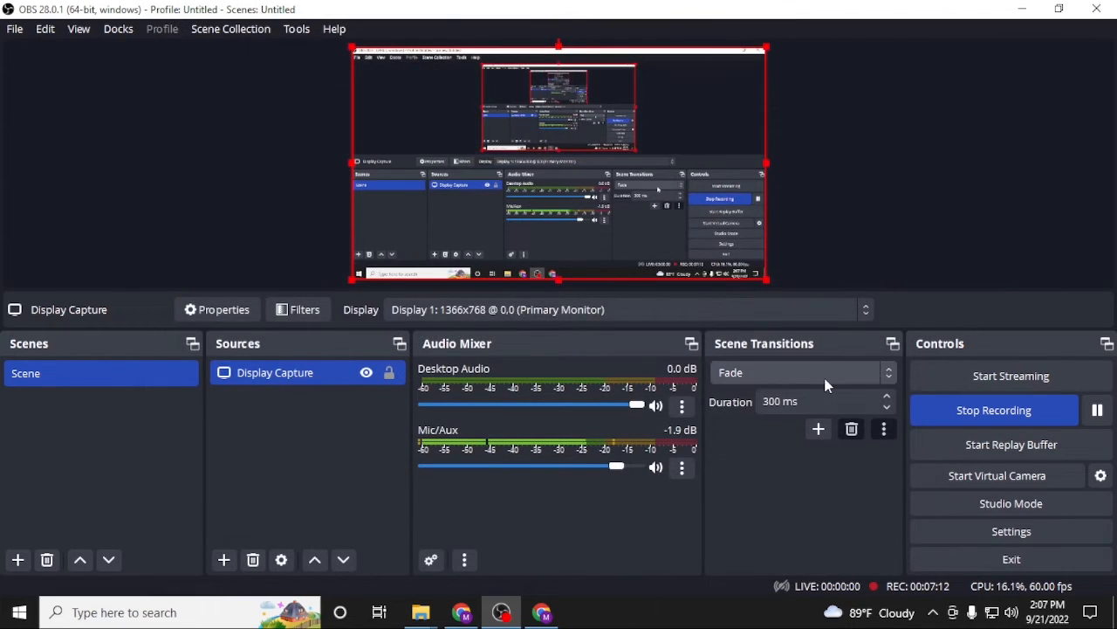